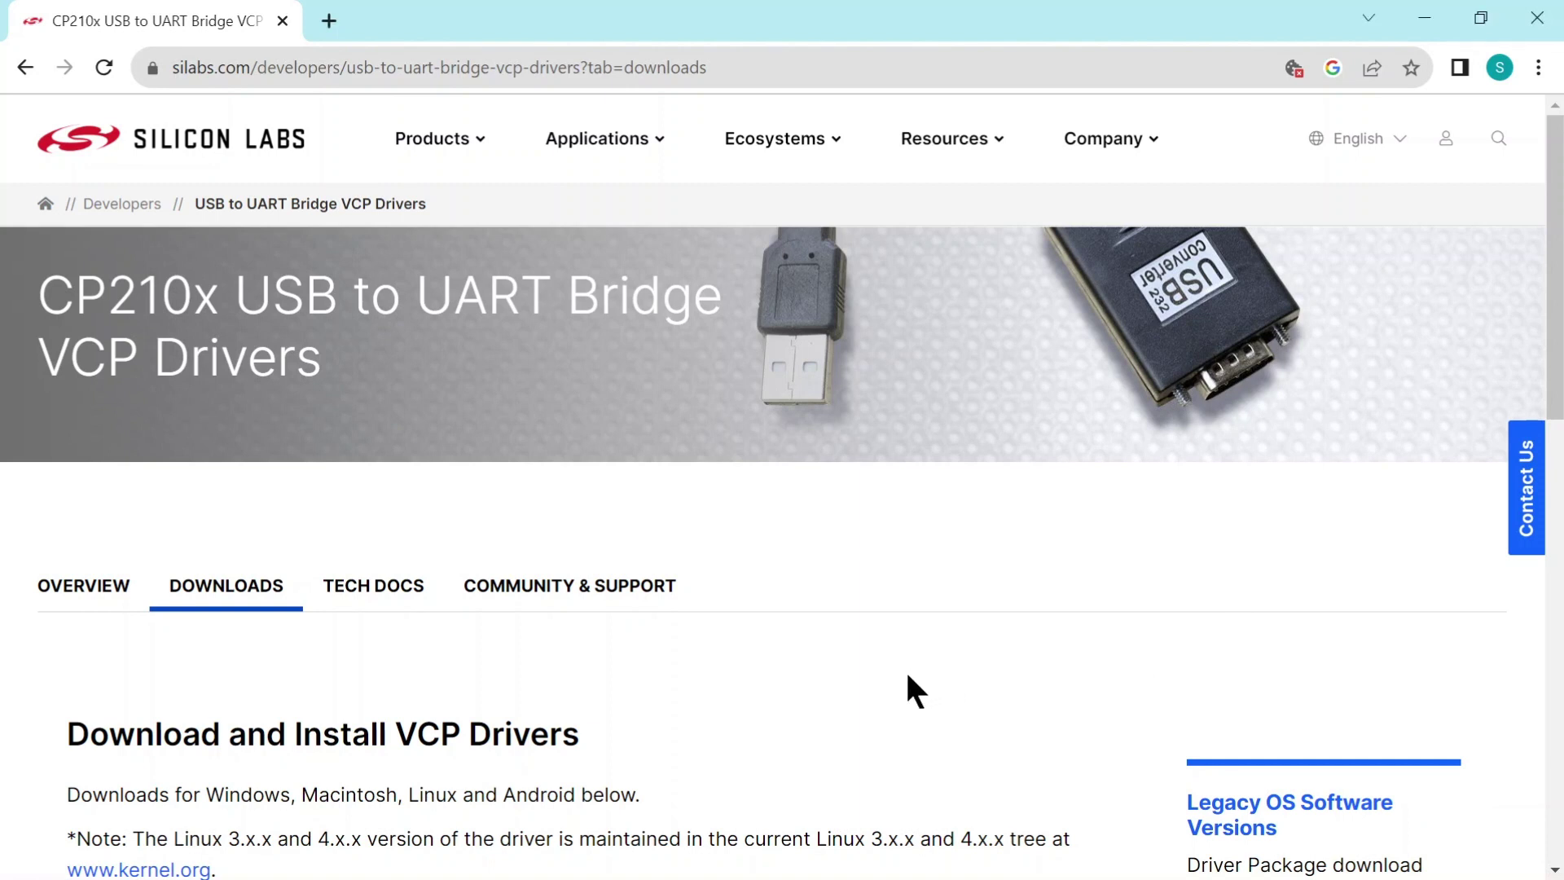
# - Scroll down the Silicon Labs page to the CP210x Software Downloads list
pyautogui.scroll(-4, 895, 674)
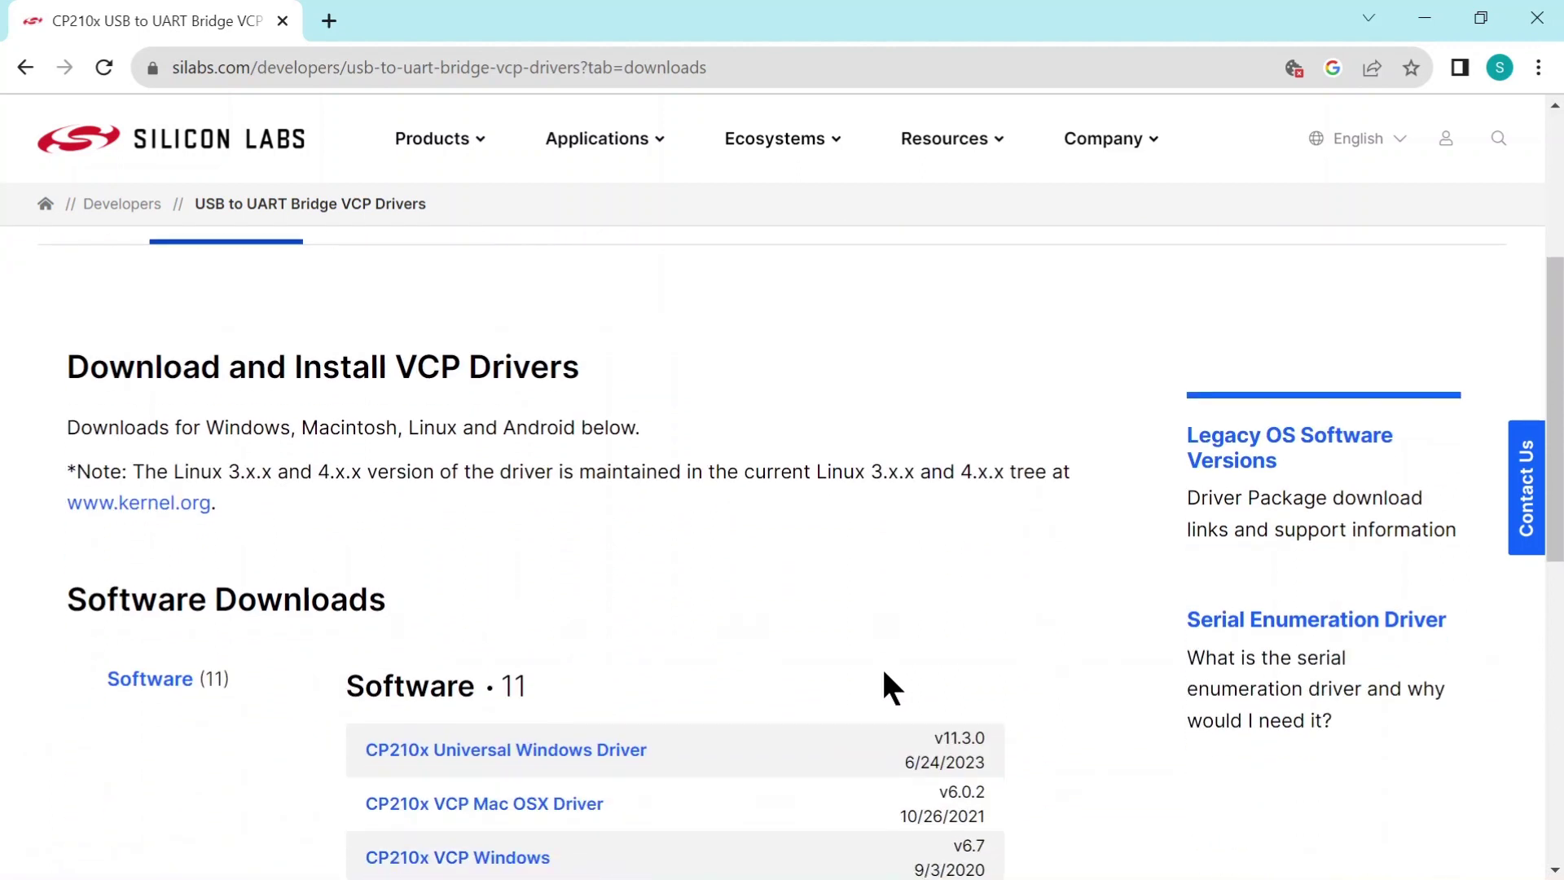
pyautogui.scroll(-2, 884, 672)
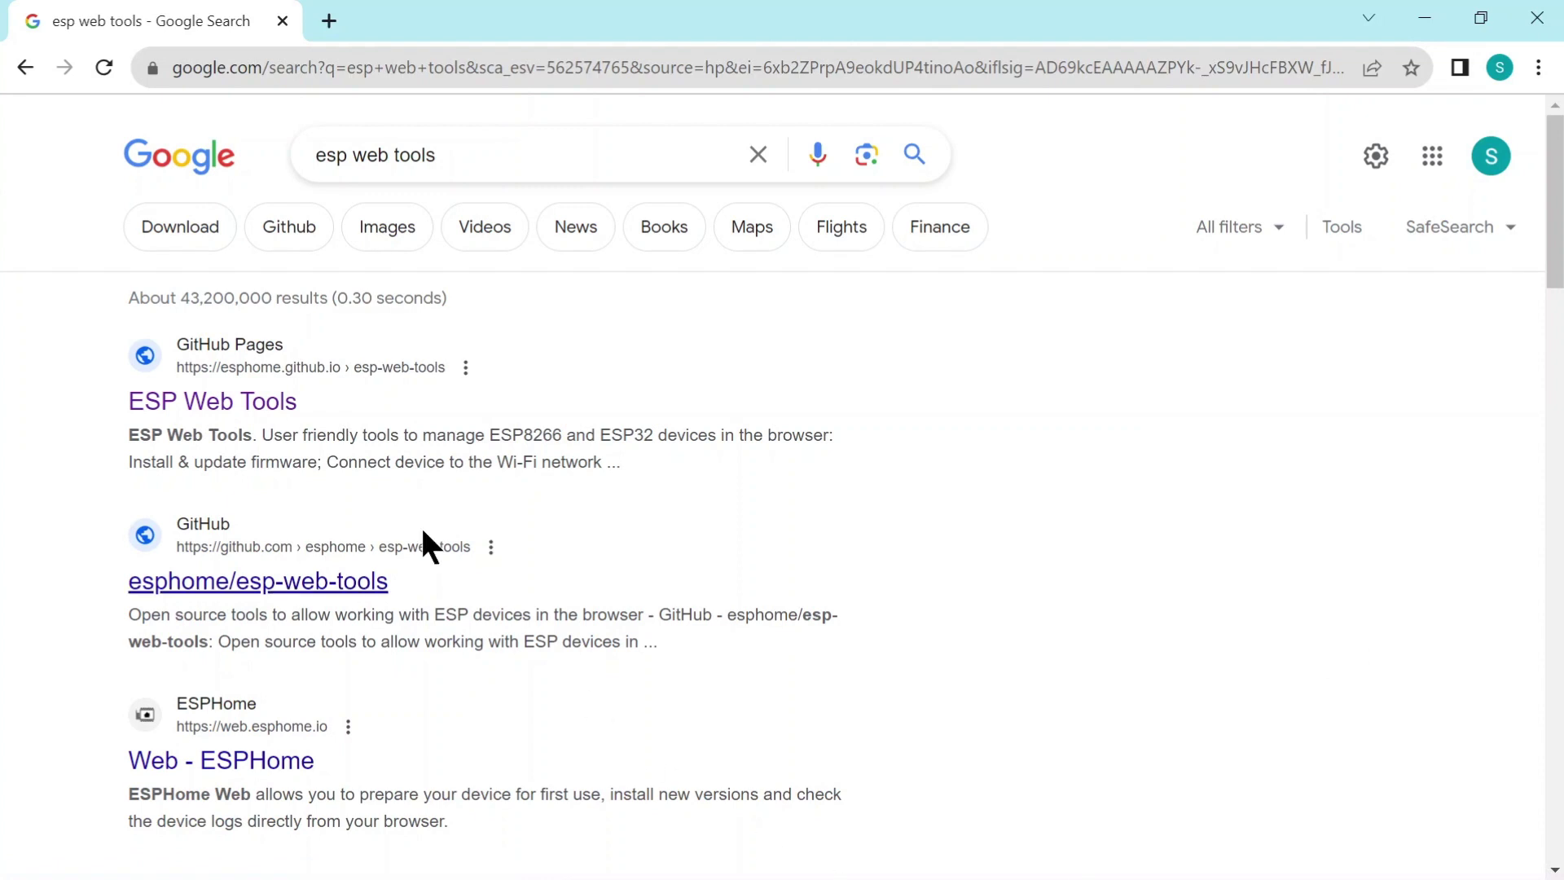
# - From the ESP Web Tools live demo, connect to CP2102 on COM3 and install ESPHome Web 2023.7.0
pyautogui.click(232, 403)
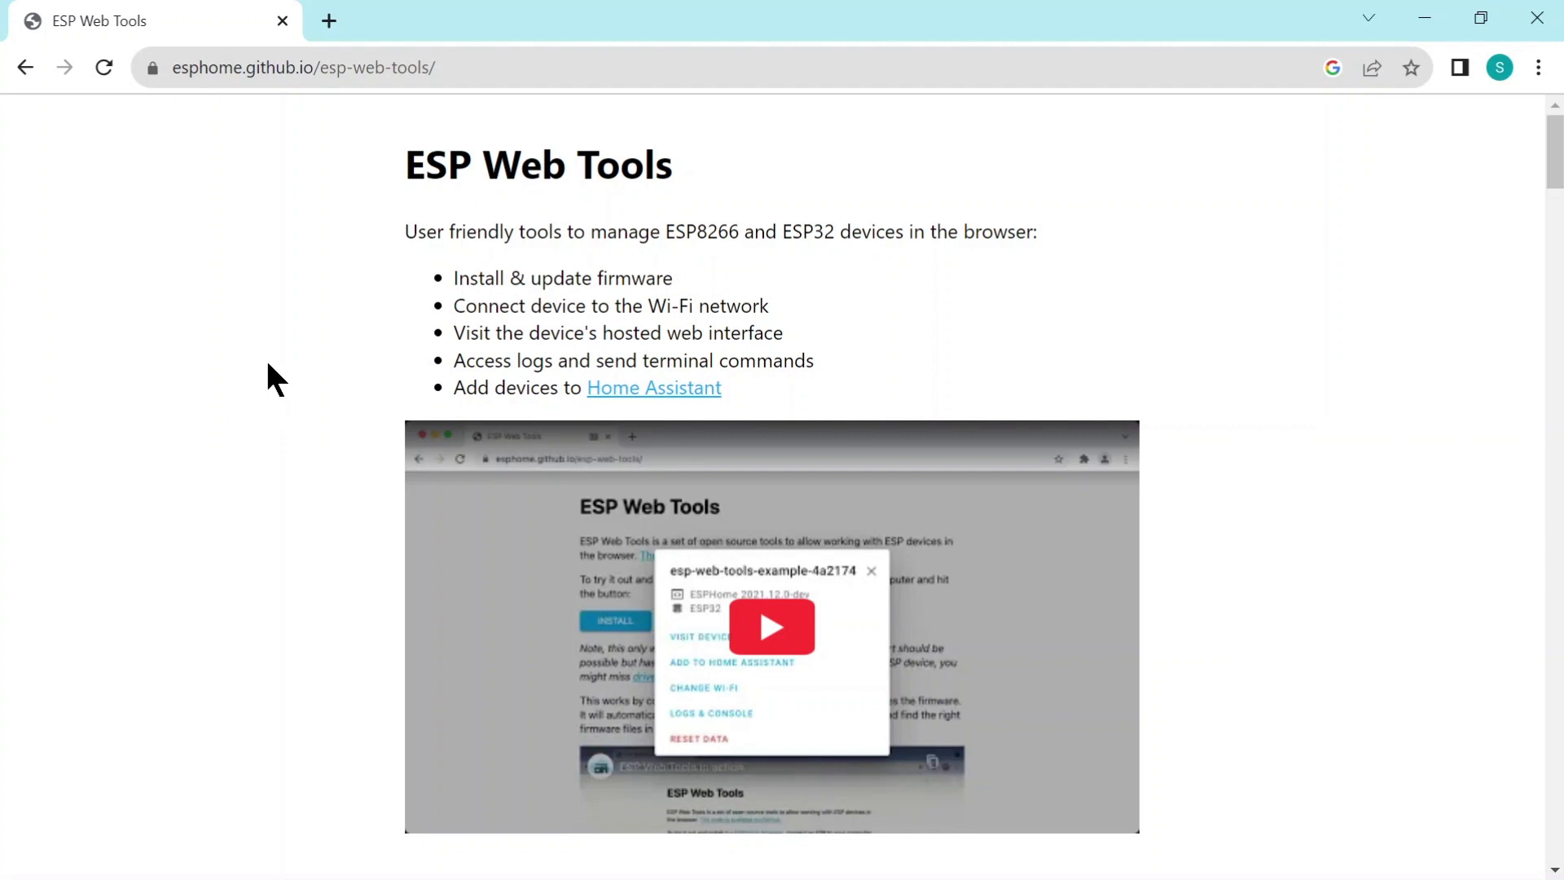
pyautogui.scroll(-6, 267, 364)
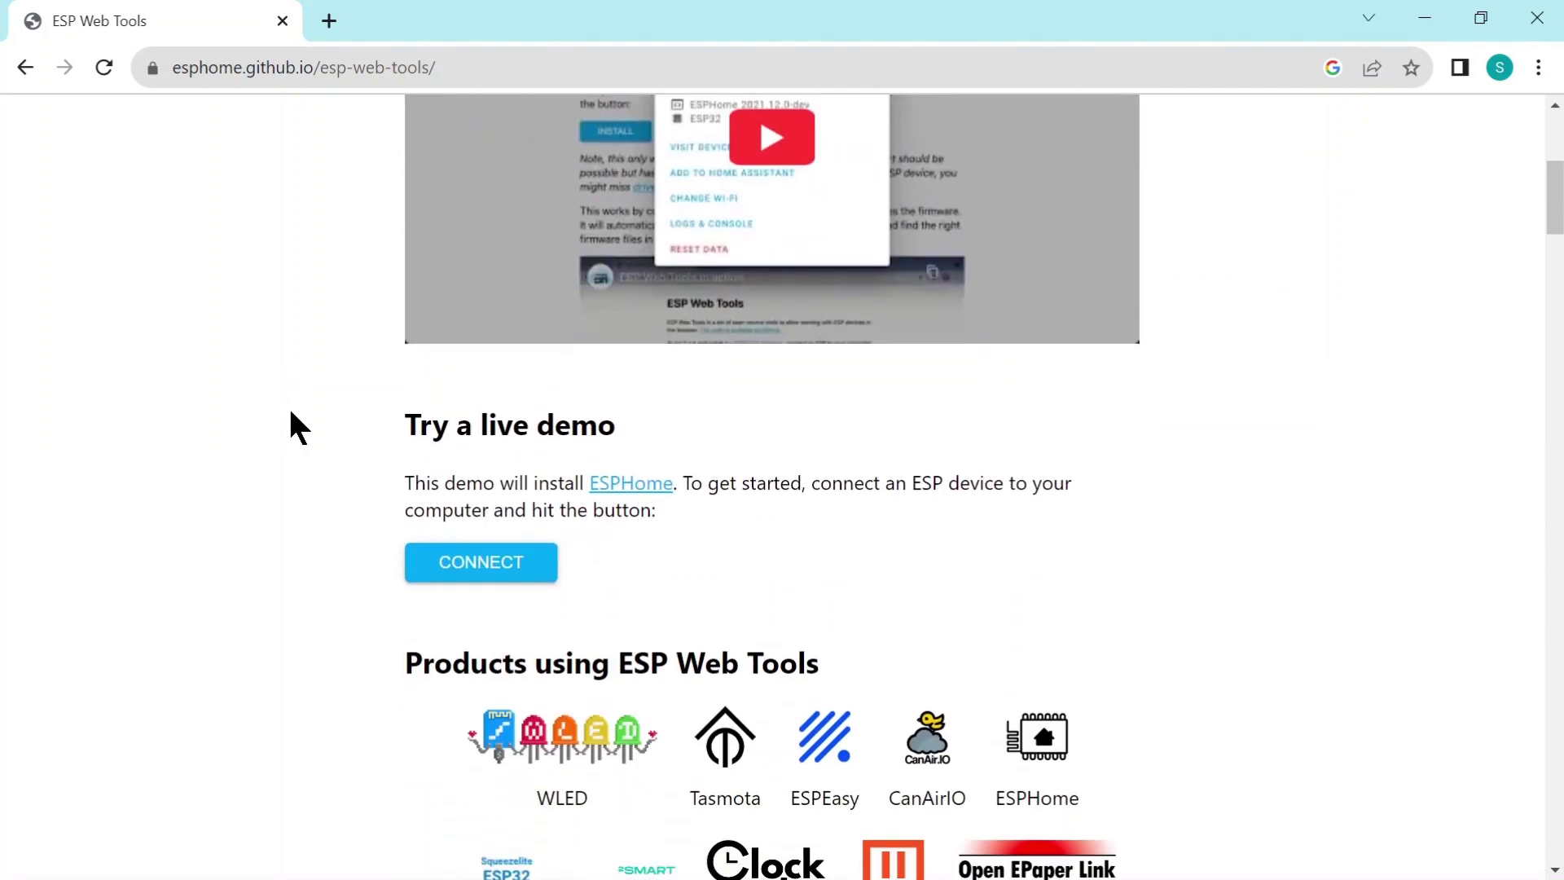
pyautogui.click(454, 558)
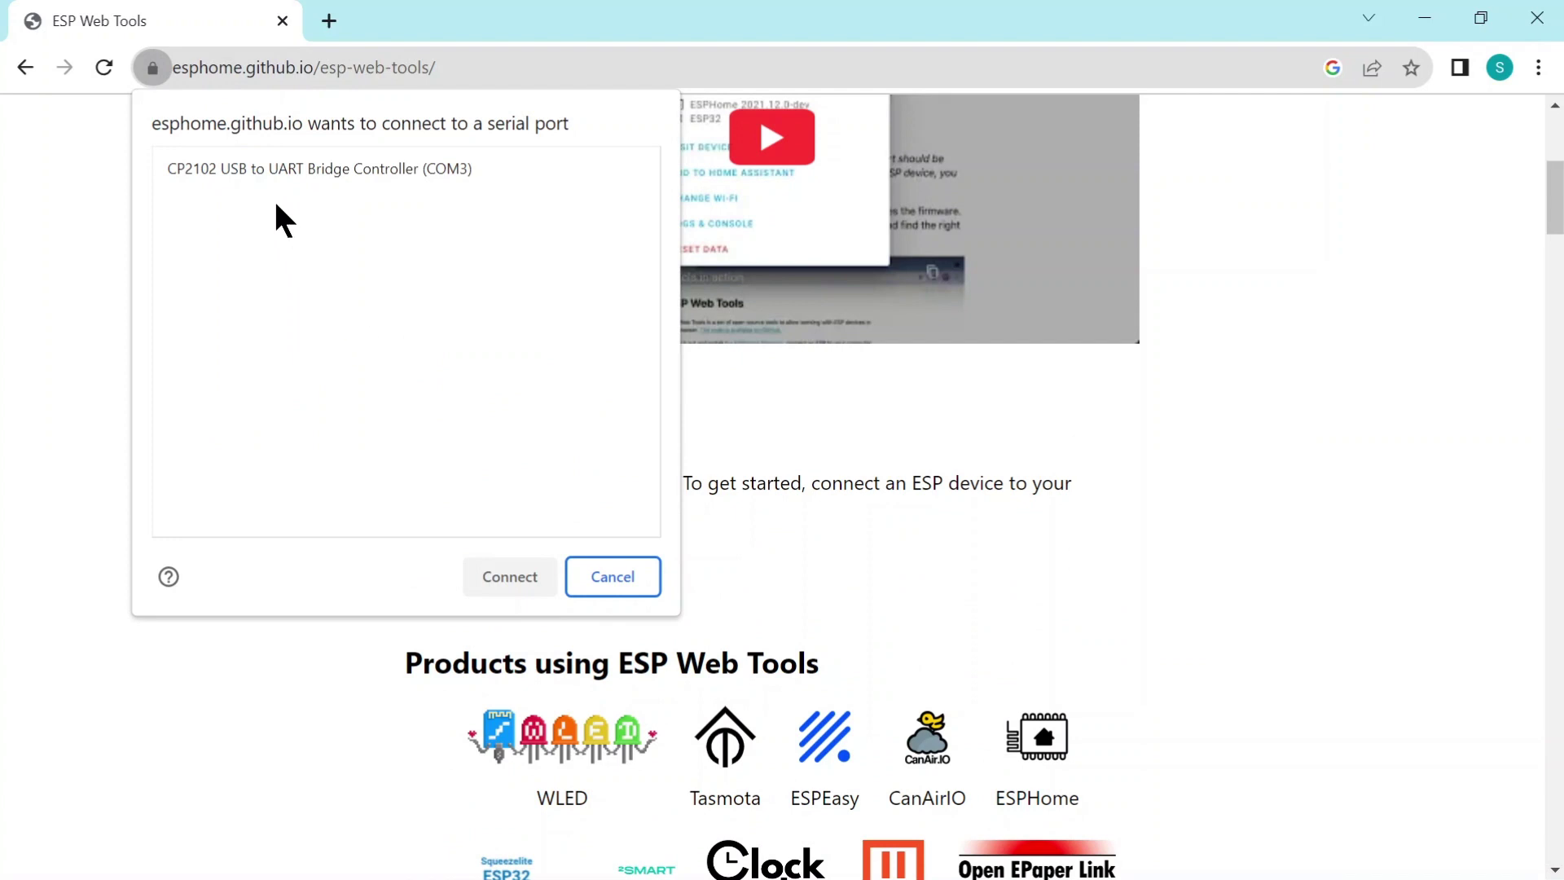
pyautogui.click(251, 169)
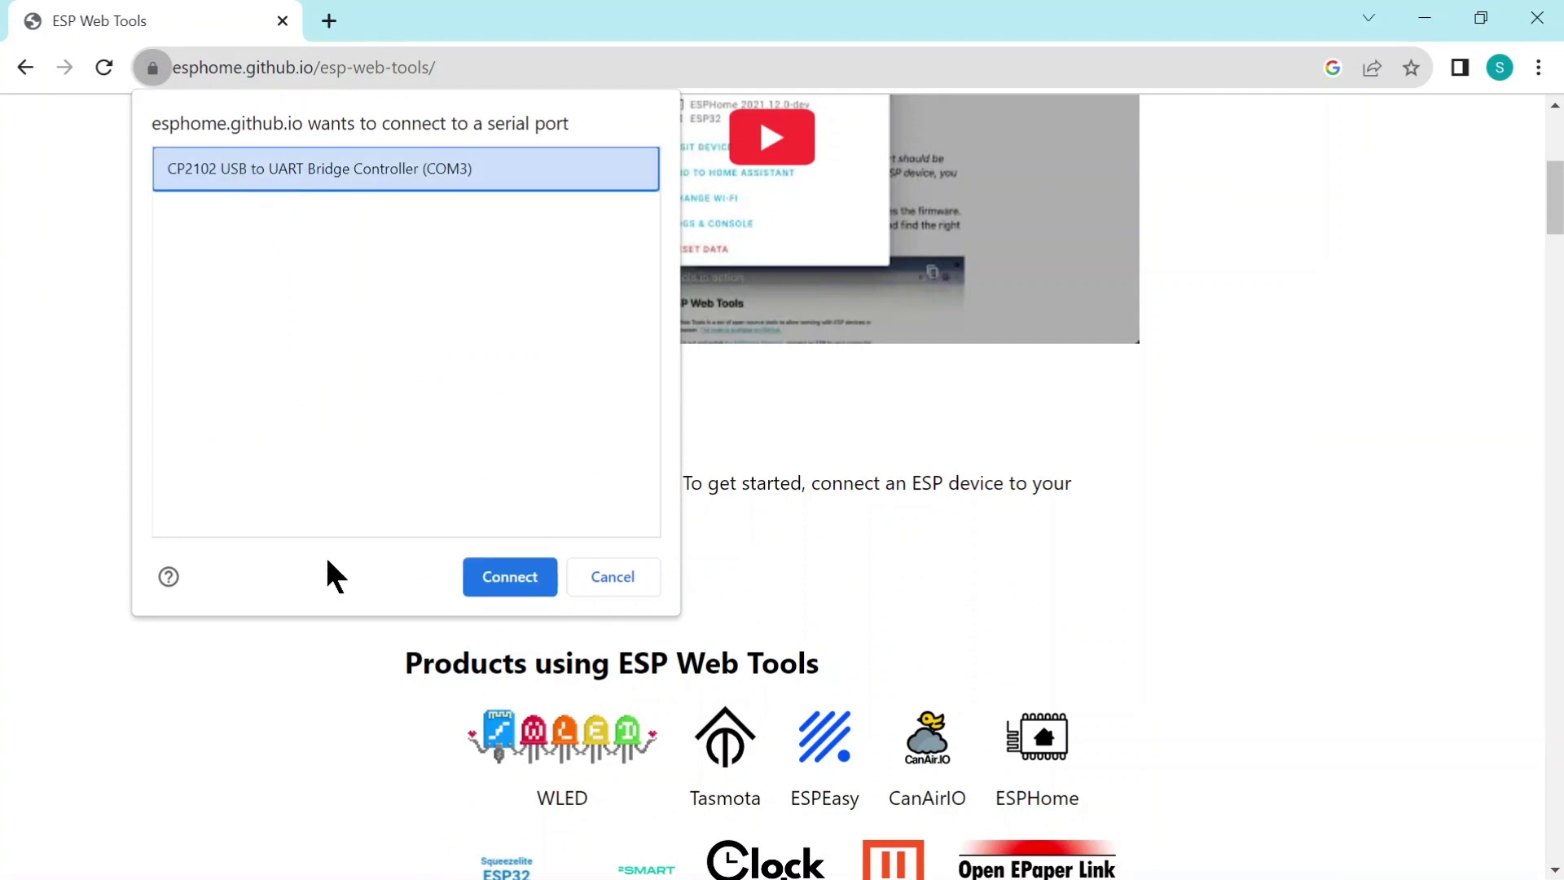
pyautogui.click(518, 579)
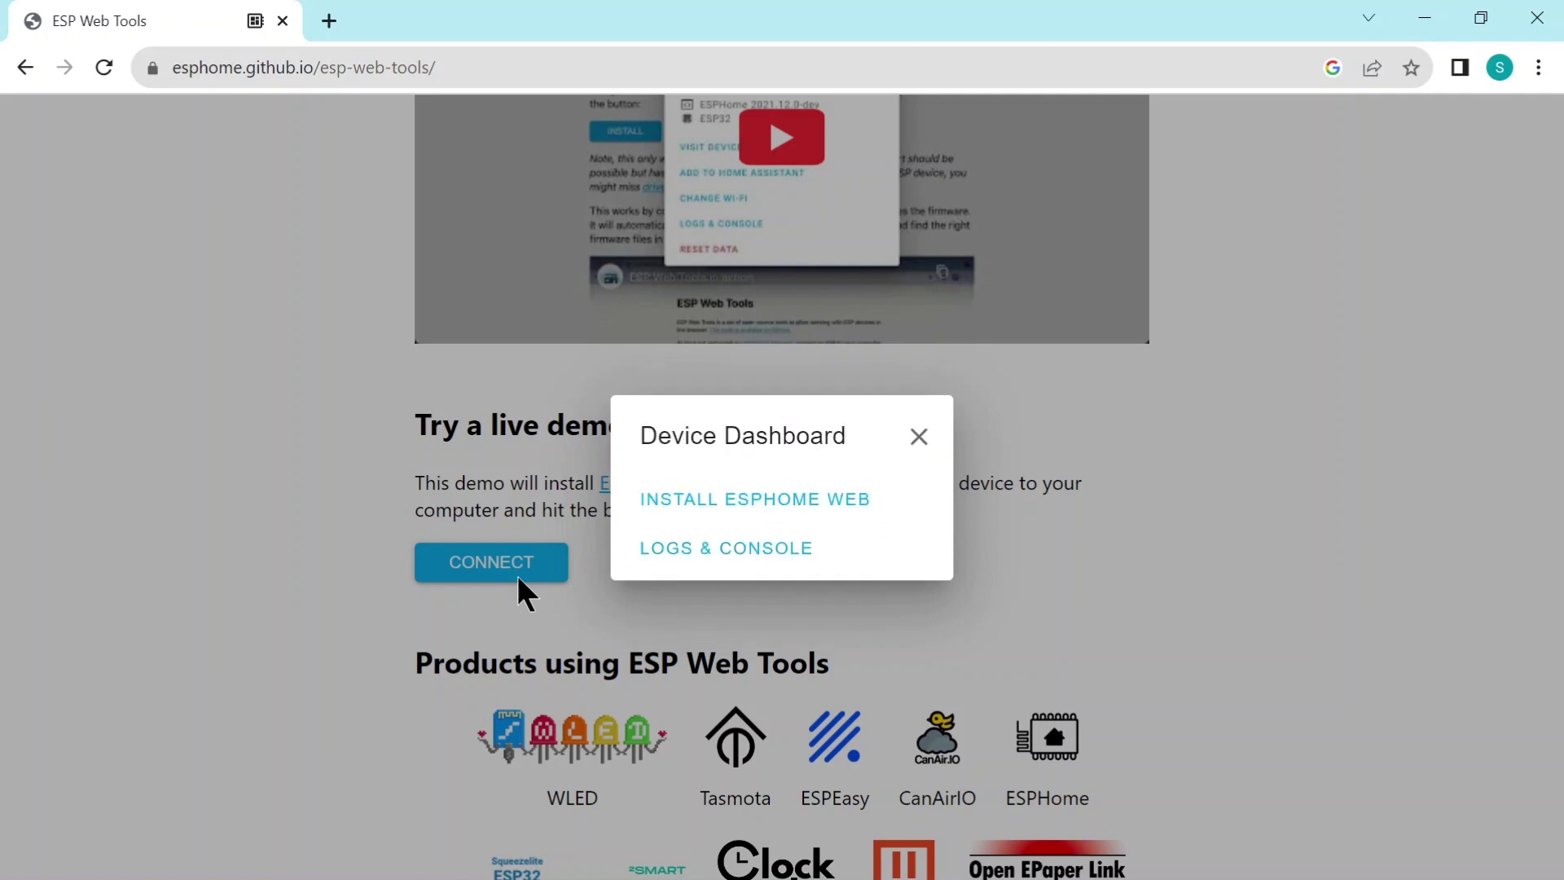
pyautogui.click(706, 513)
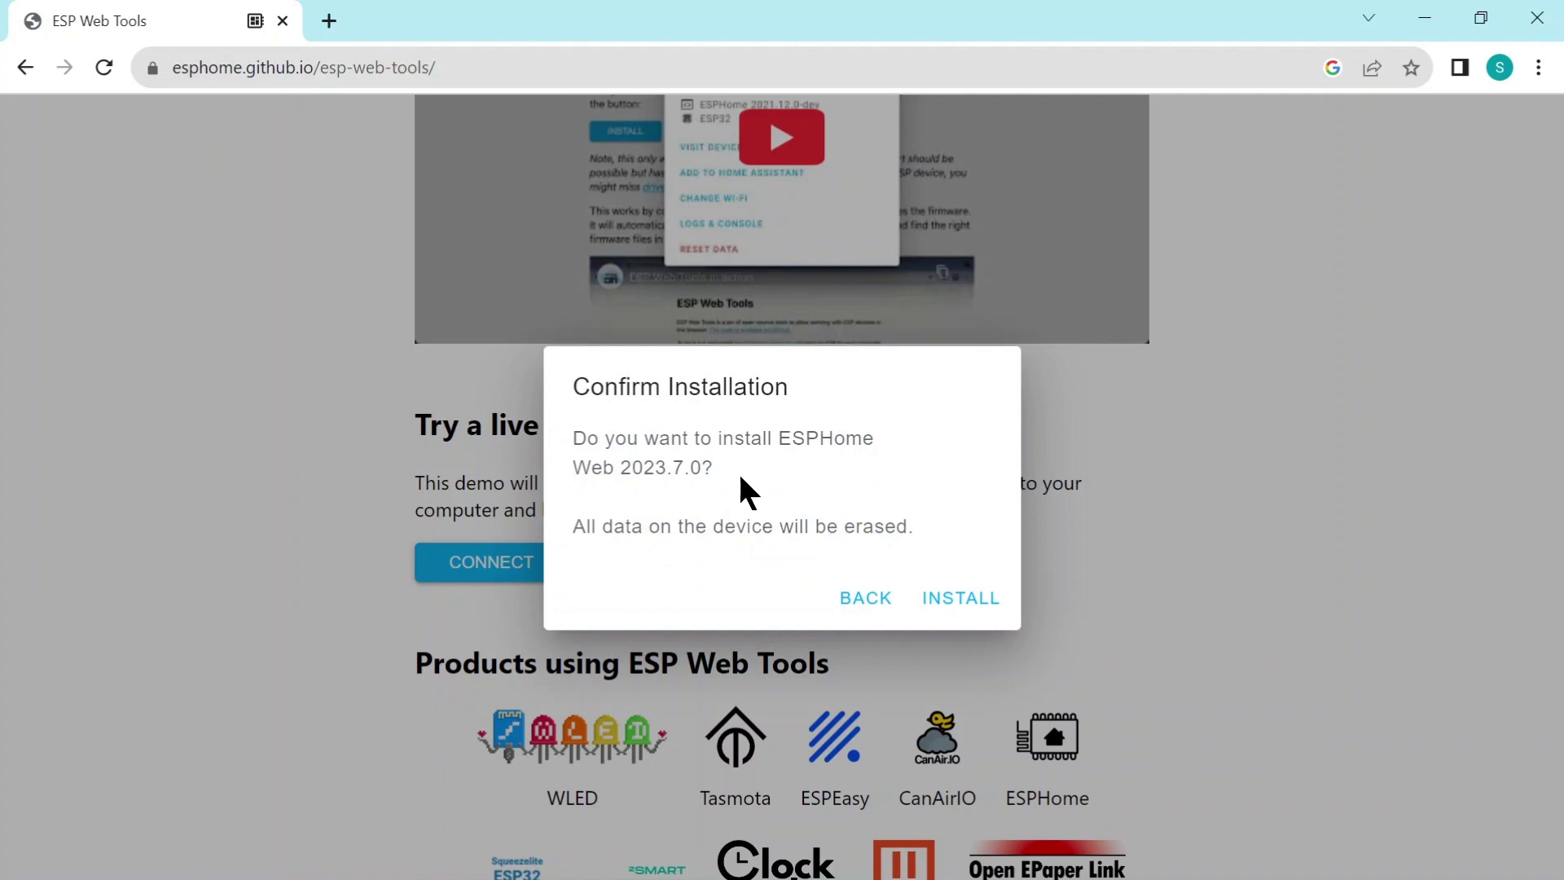
pyautogui.click(975, 600)
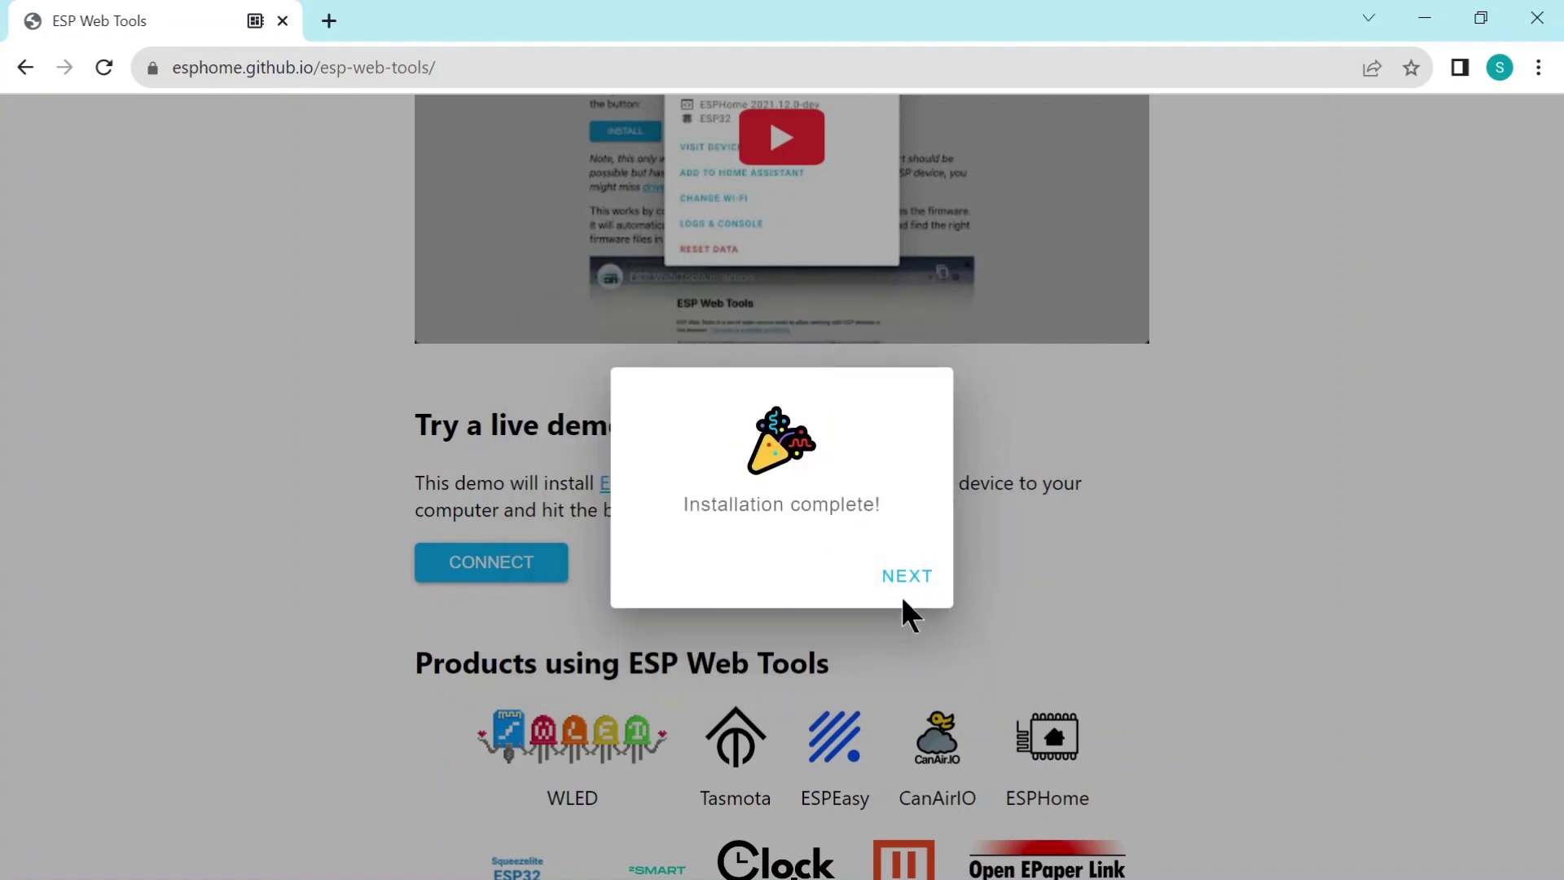
# - Connect the board to Smart_Boat_WIFI with the network password, then skip adding it here
pyautogui.click(903, 580)
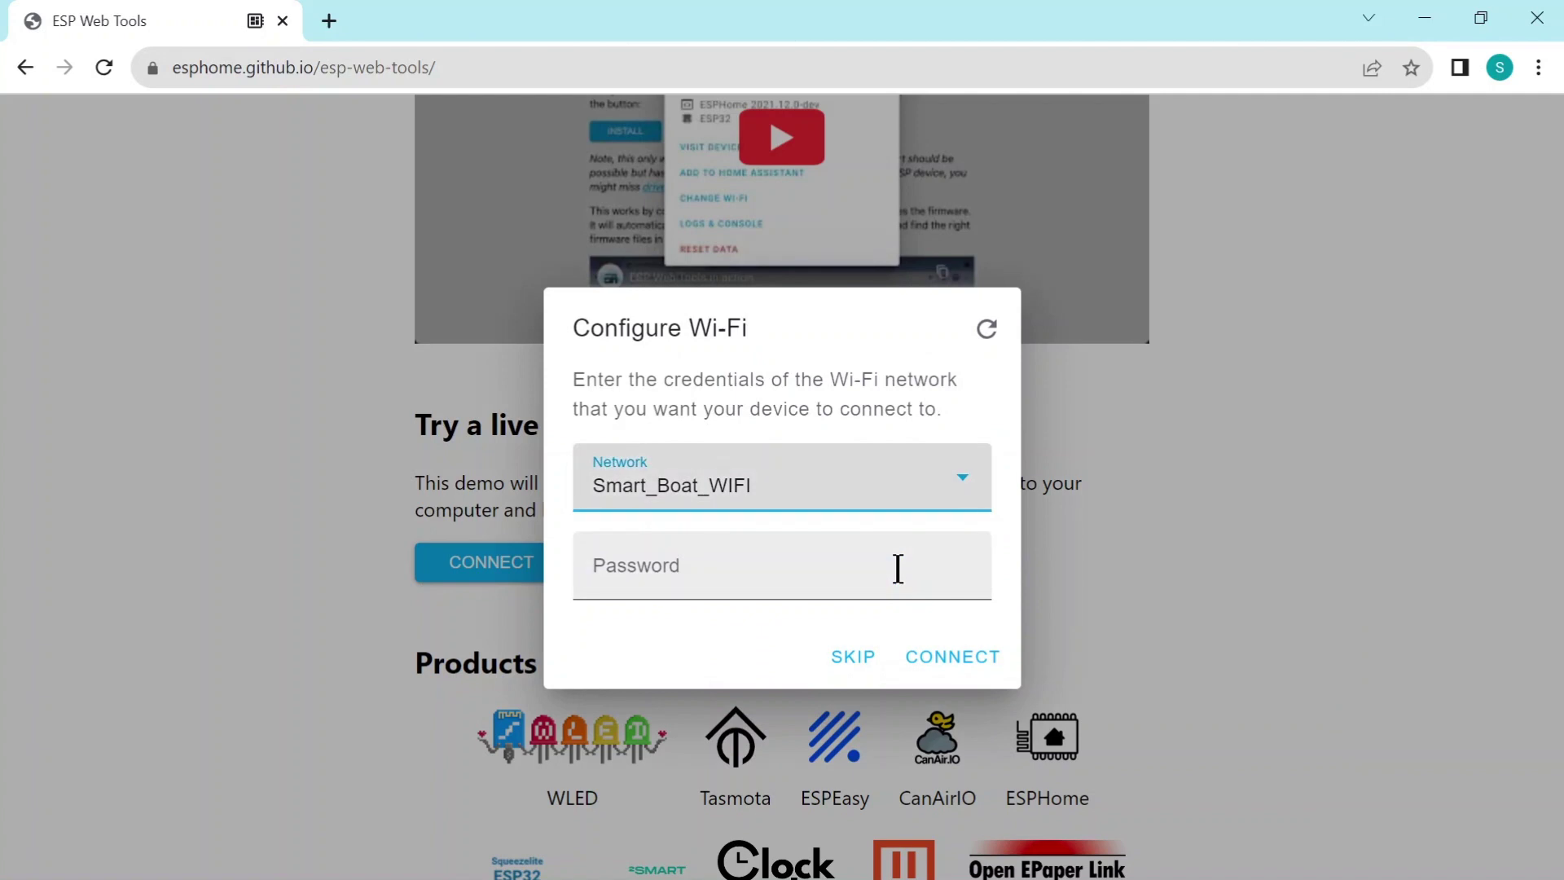
pyautogui.click(835, 580)
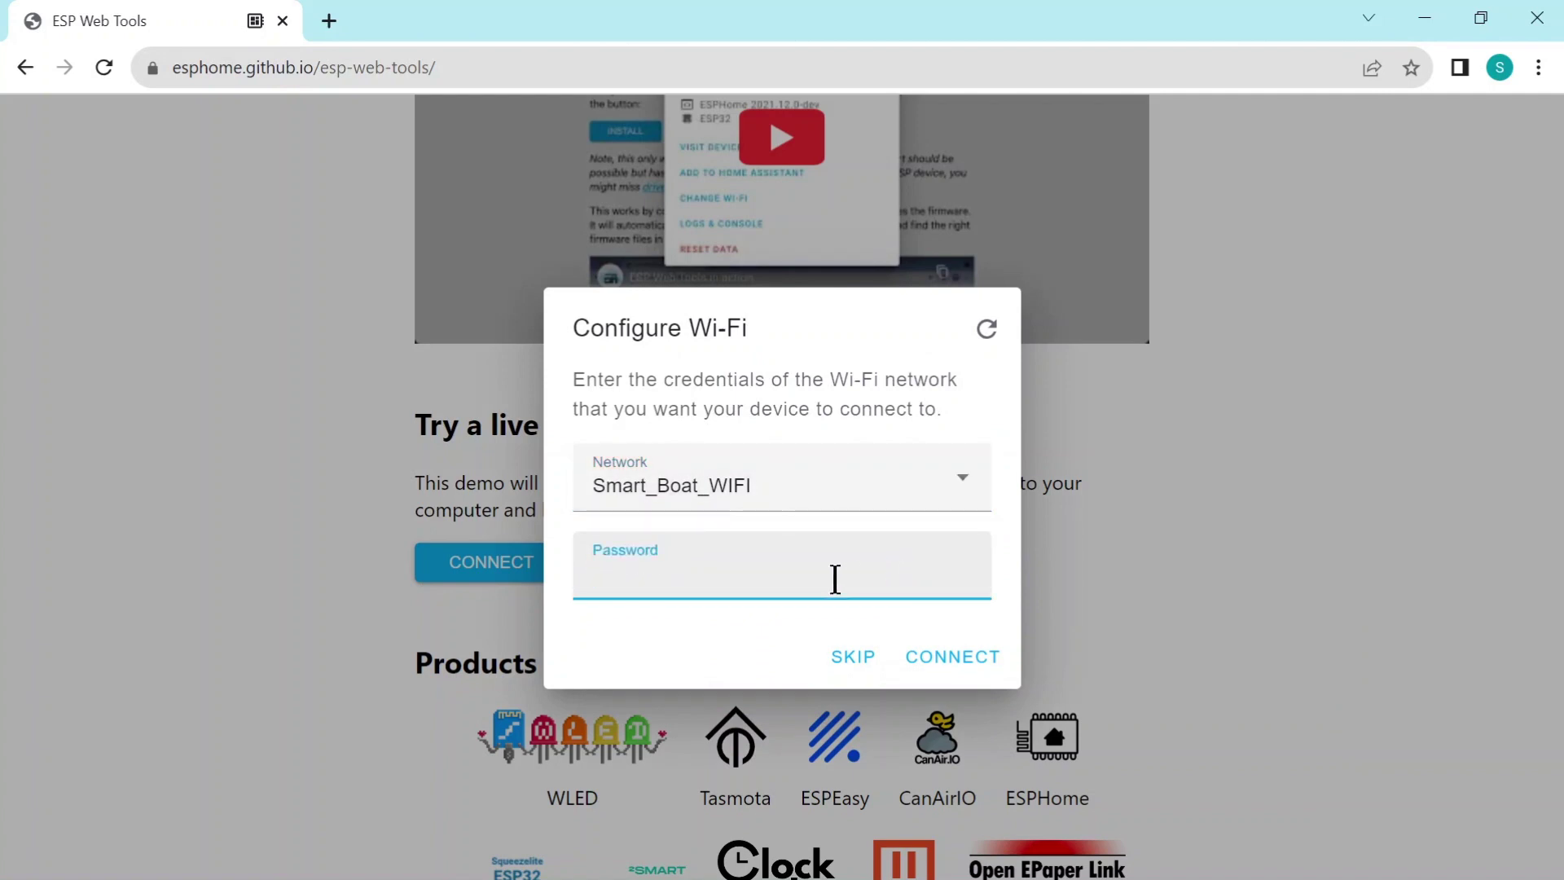
pyautogui.write('********************')
pyautogui.click(929, 655)
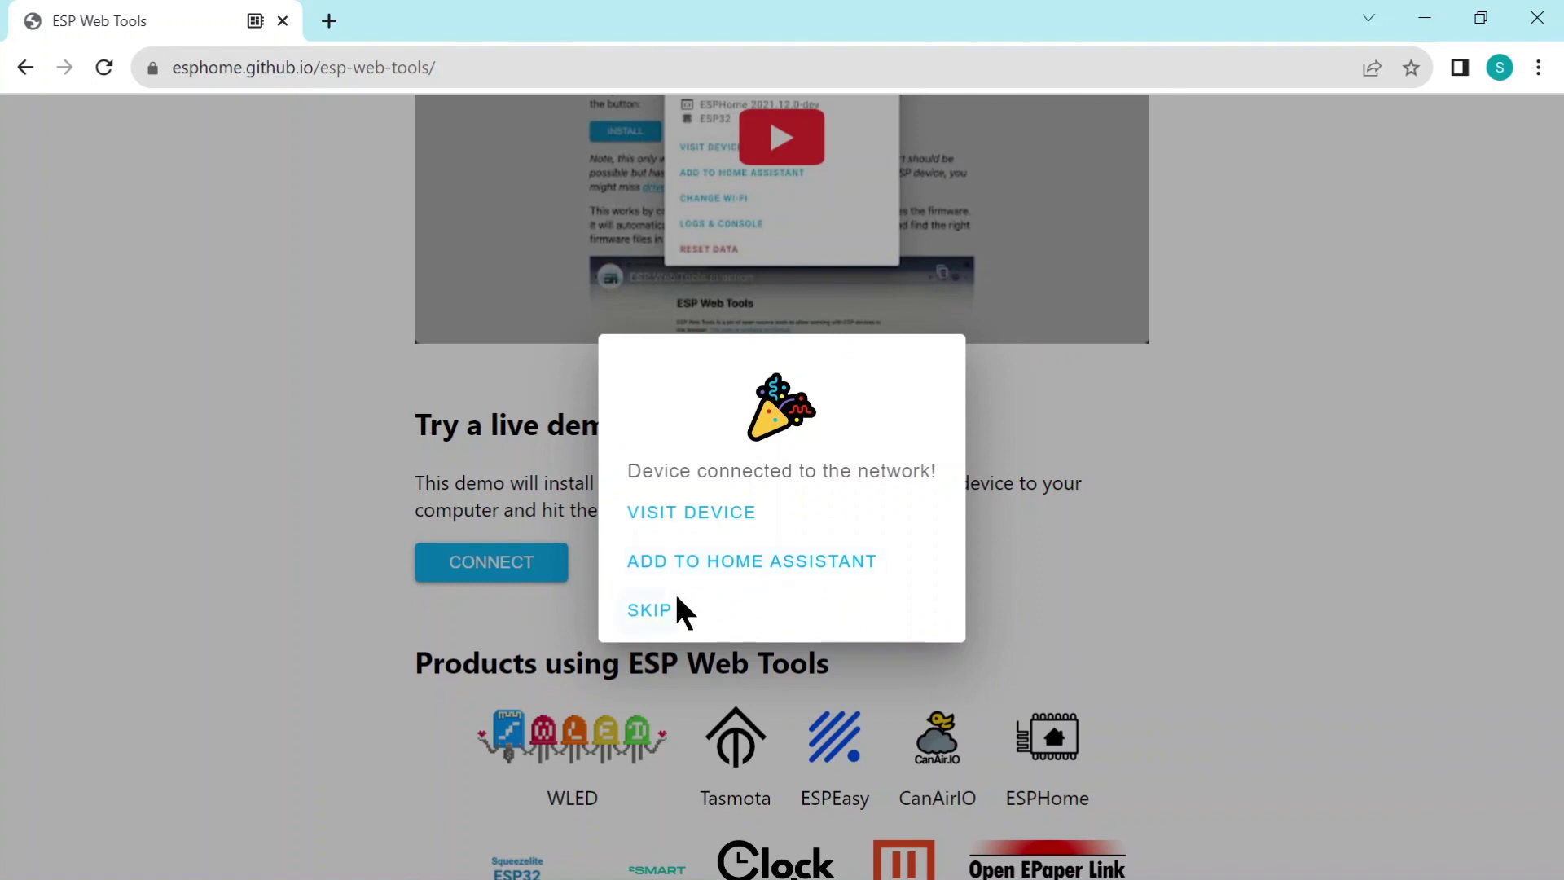
pyautogui.click(652, 610)
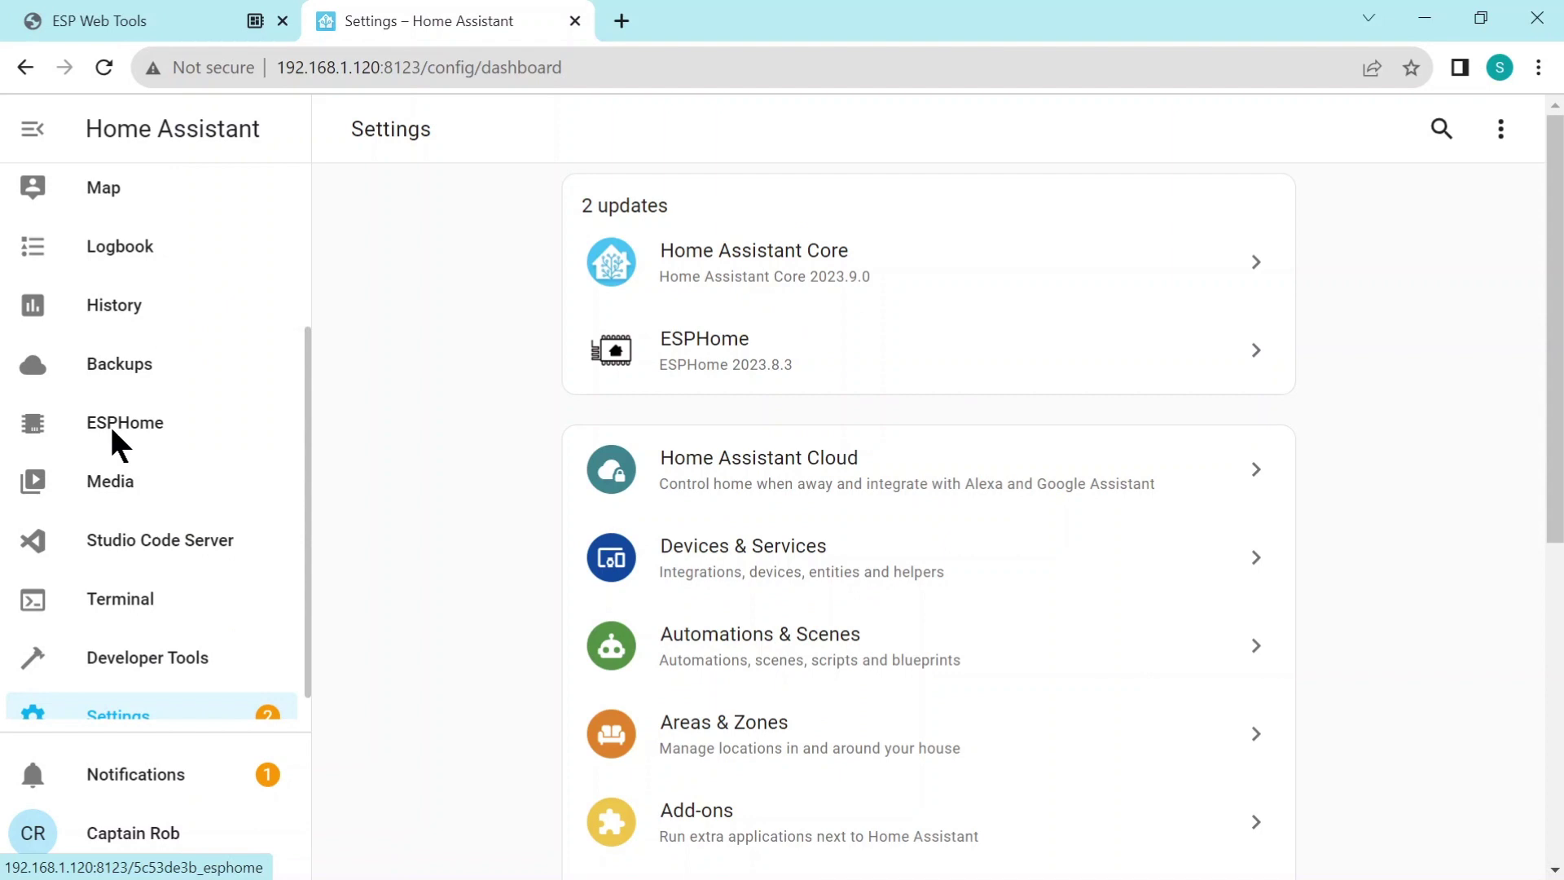
# - In the ESPHome dashboard, rename the discovered ESPHome Web 3daaf8 device to 'Engine Monitor'
pyautogui.click(109, 424)
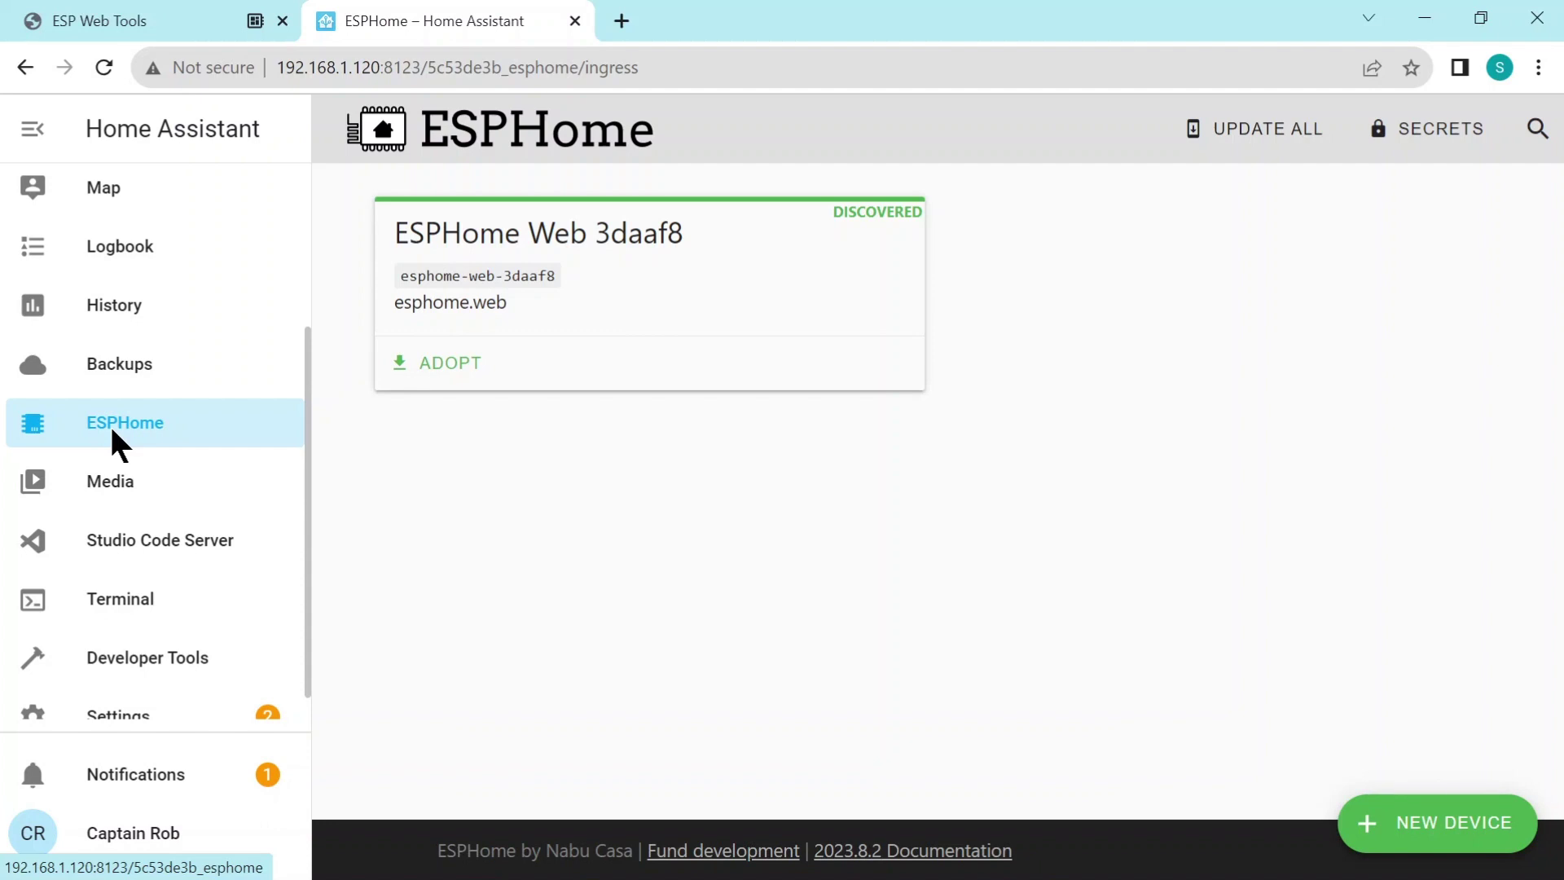
pyautogui.click(438, 366)
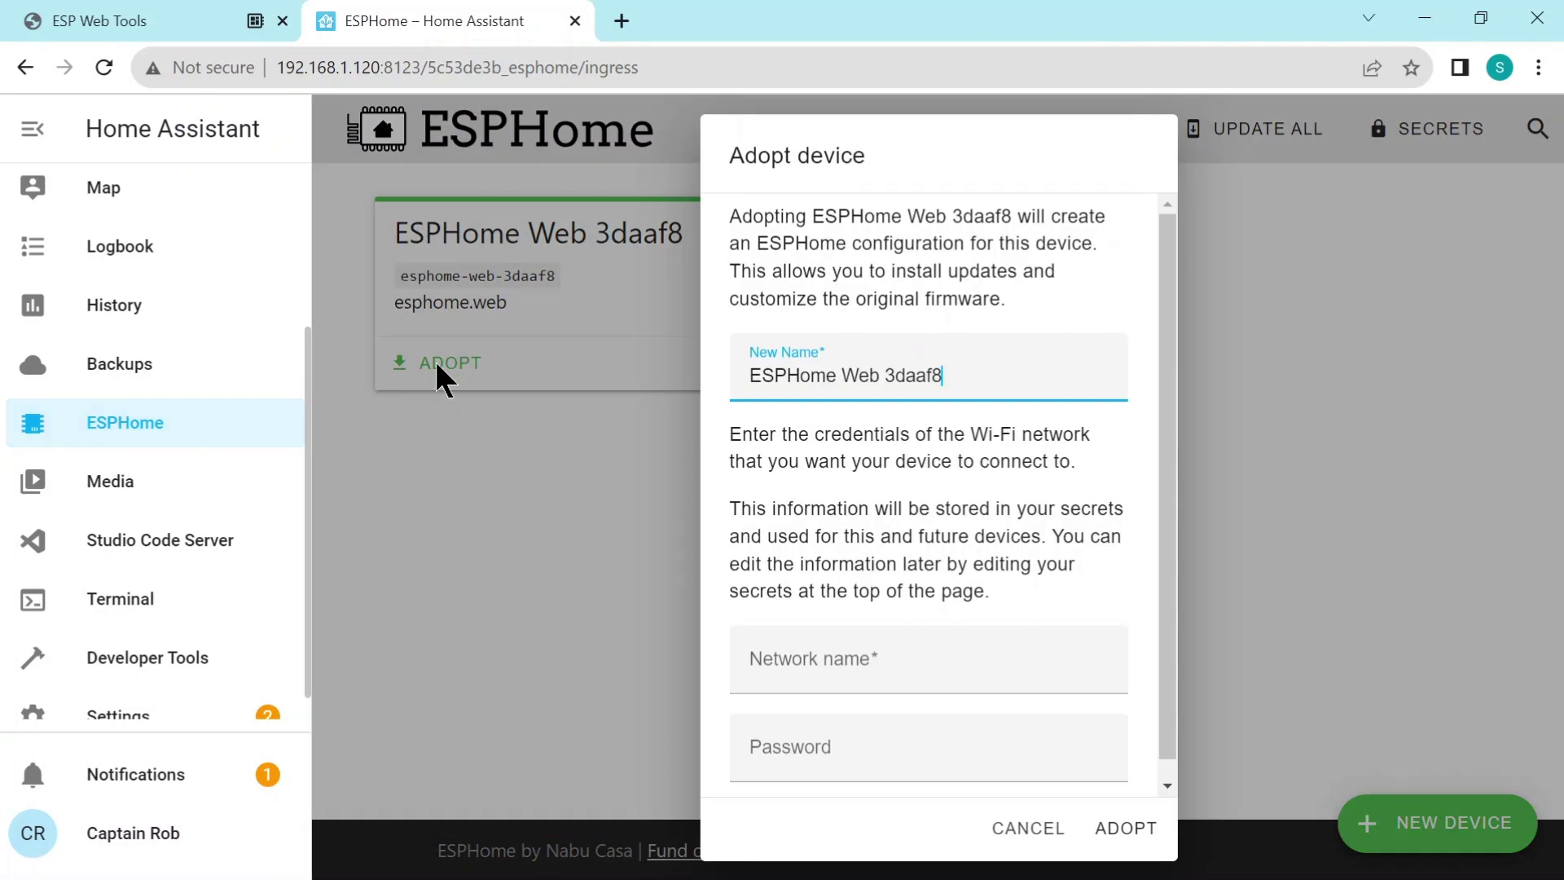
pyautogui.press('BackSpace')
pyautogui.press('BackSpace')
pyautogui.press('BackSpace')
pyautogui.press('BackSpace')
pyautogui.press('BackSpace')
pyautogui.press('BackSpace')
pyautogui.press('BackSpace')
pyautogui.press('BackSpace')
pyautogui.press('BackSpace')
pyautogui.press('BackSpace')
pyautogui.press('BackSpace')
pyautogui.press('BackSpace')
pyautogui.press('BackSpace')
pyautogui.press('BackSpace')
pyautogui.press('BackSpace')
pyautogui.press('BackSpace')
pyautogui.press('BackSpace')
pyautogui.press('BackSpace')
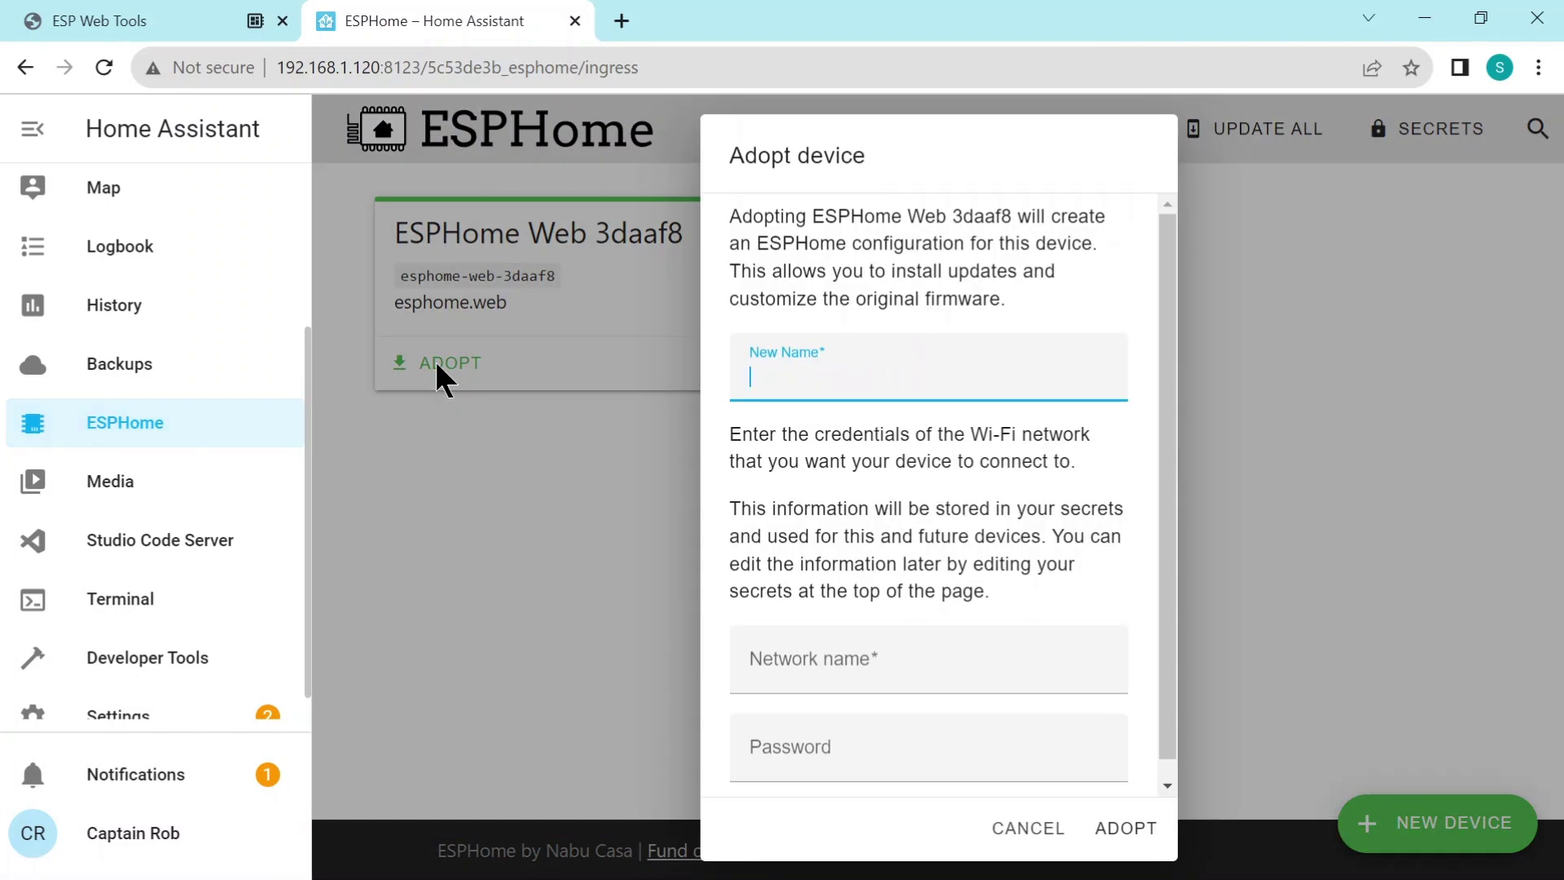
pyautogui.write('Engine Monitor')
# - Enter Wi-Fi network Smart_Boat_WIFI and its password, then adopt the device
pyautogui.press('Tab')
pyautogui.write('Smart')
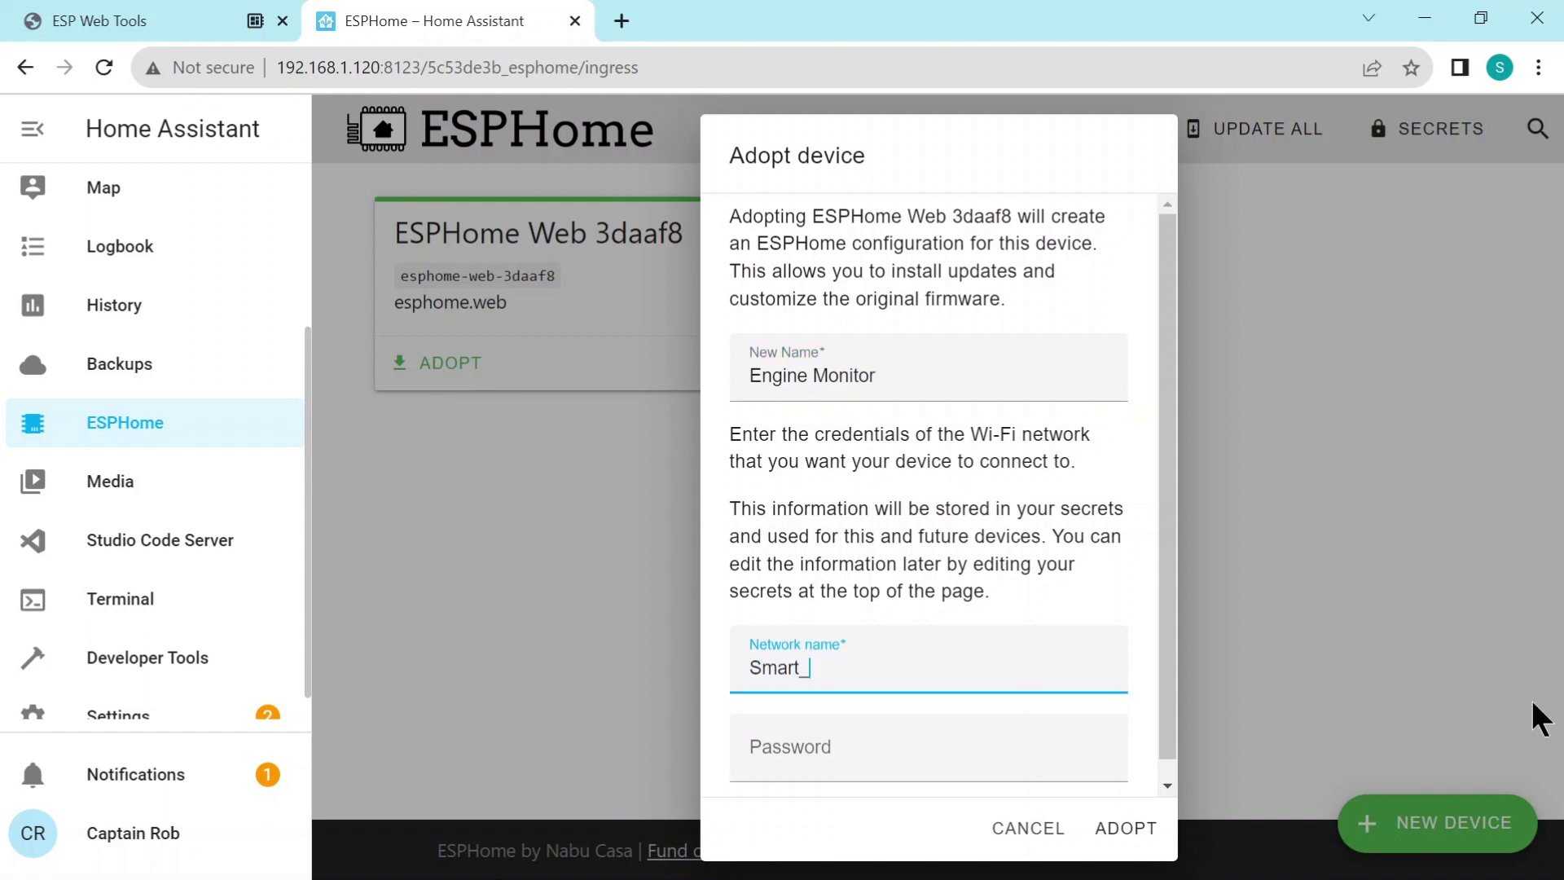
pyautogui.write('_Boat_WIFI')
pyautogui.press('Tab')
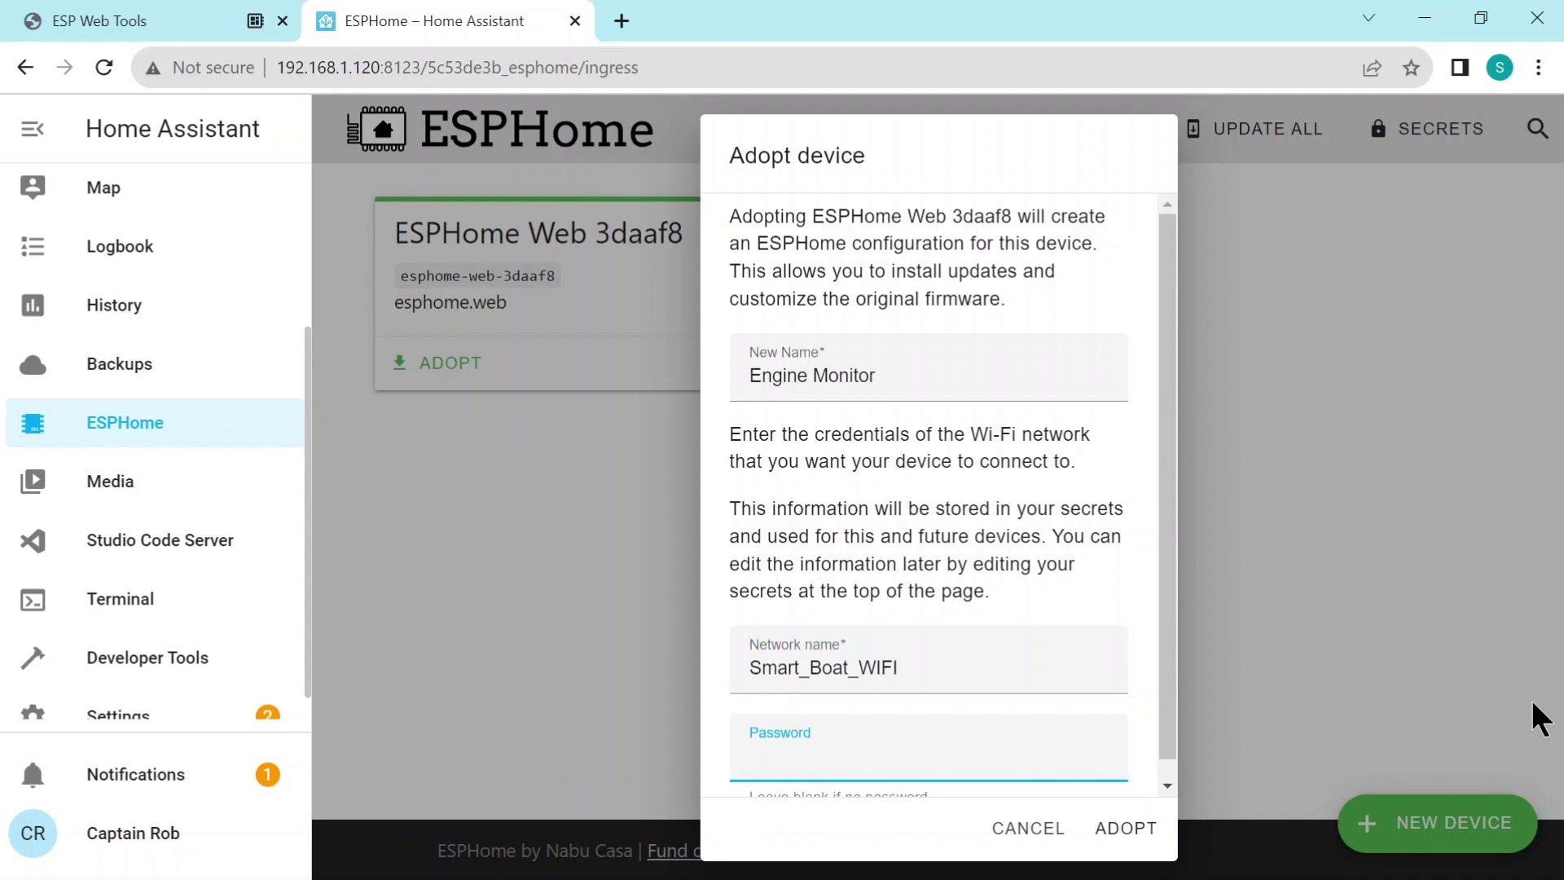
pyautogui.write('••••••••••••••••••••')
pyautogui.scroll(-1, 1167, 572)
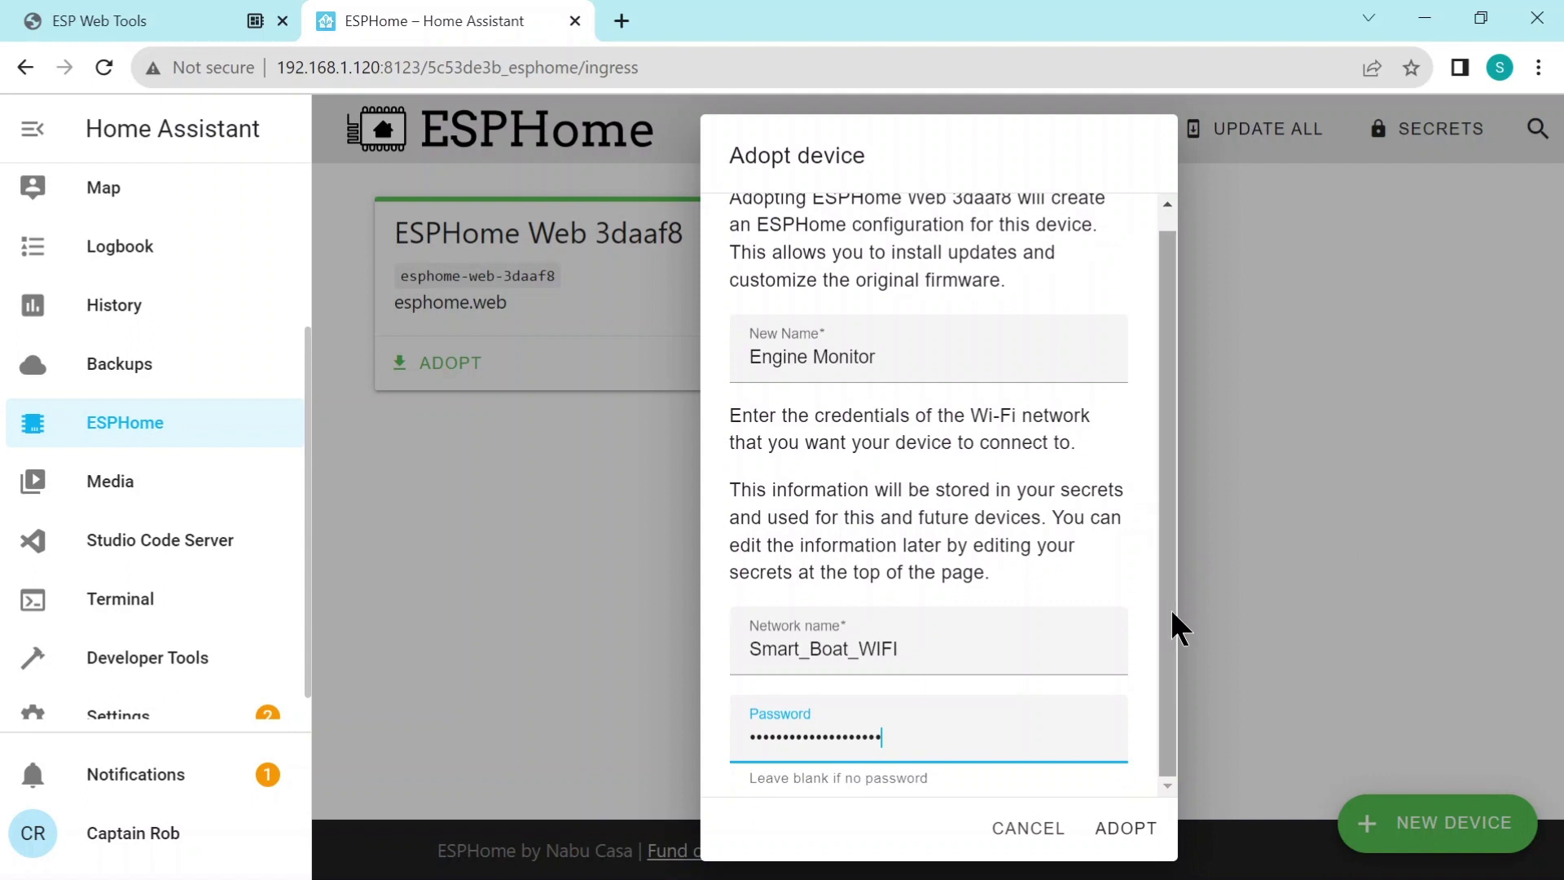
pyautogui.click(1101, 823)
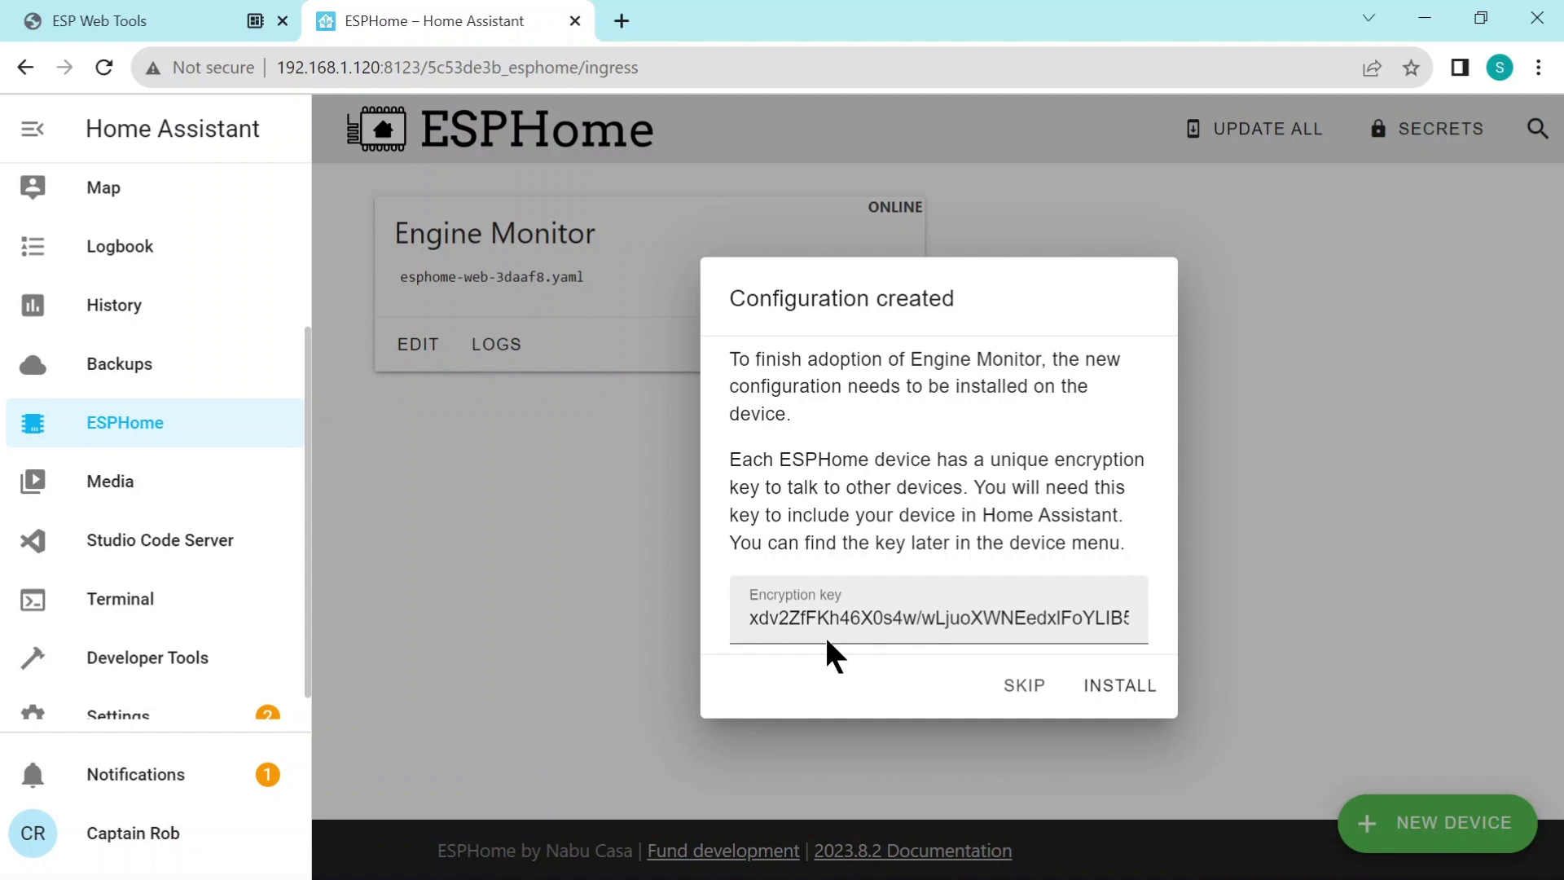
# - Copy the Engine Monitor encryption key and install its new configuration onto the board
pyautogui.click(802, 622)
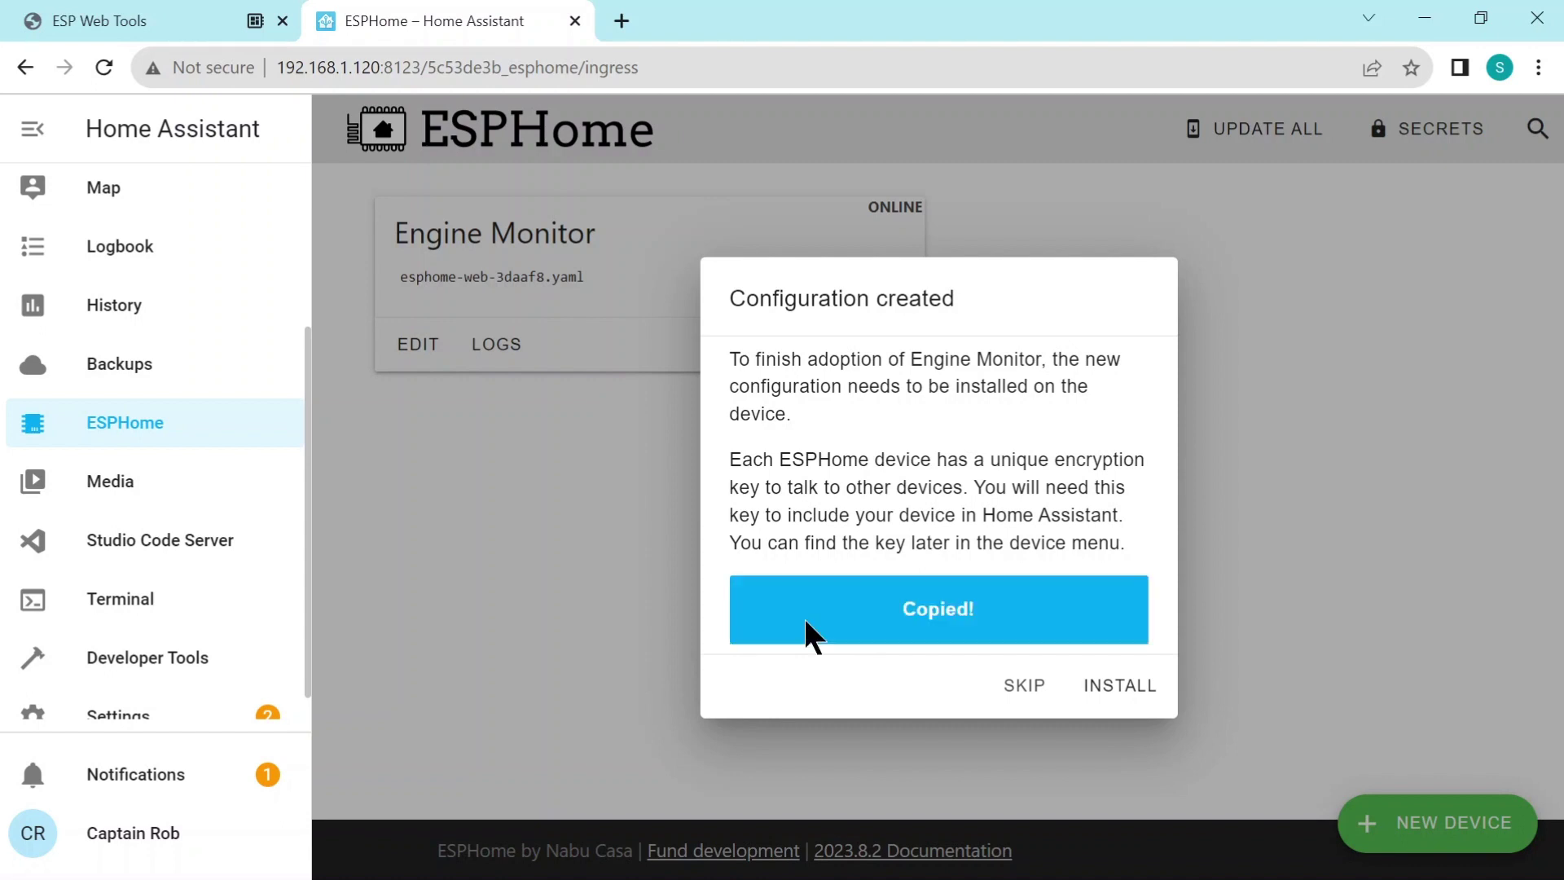
pyautogui.click(1110, 689)
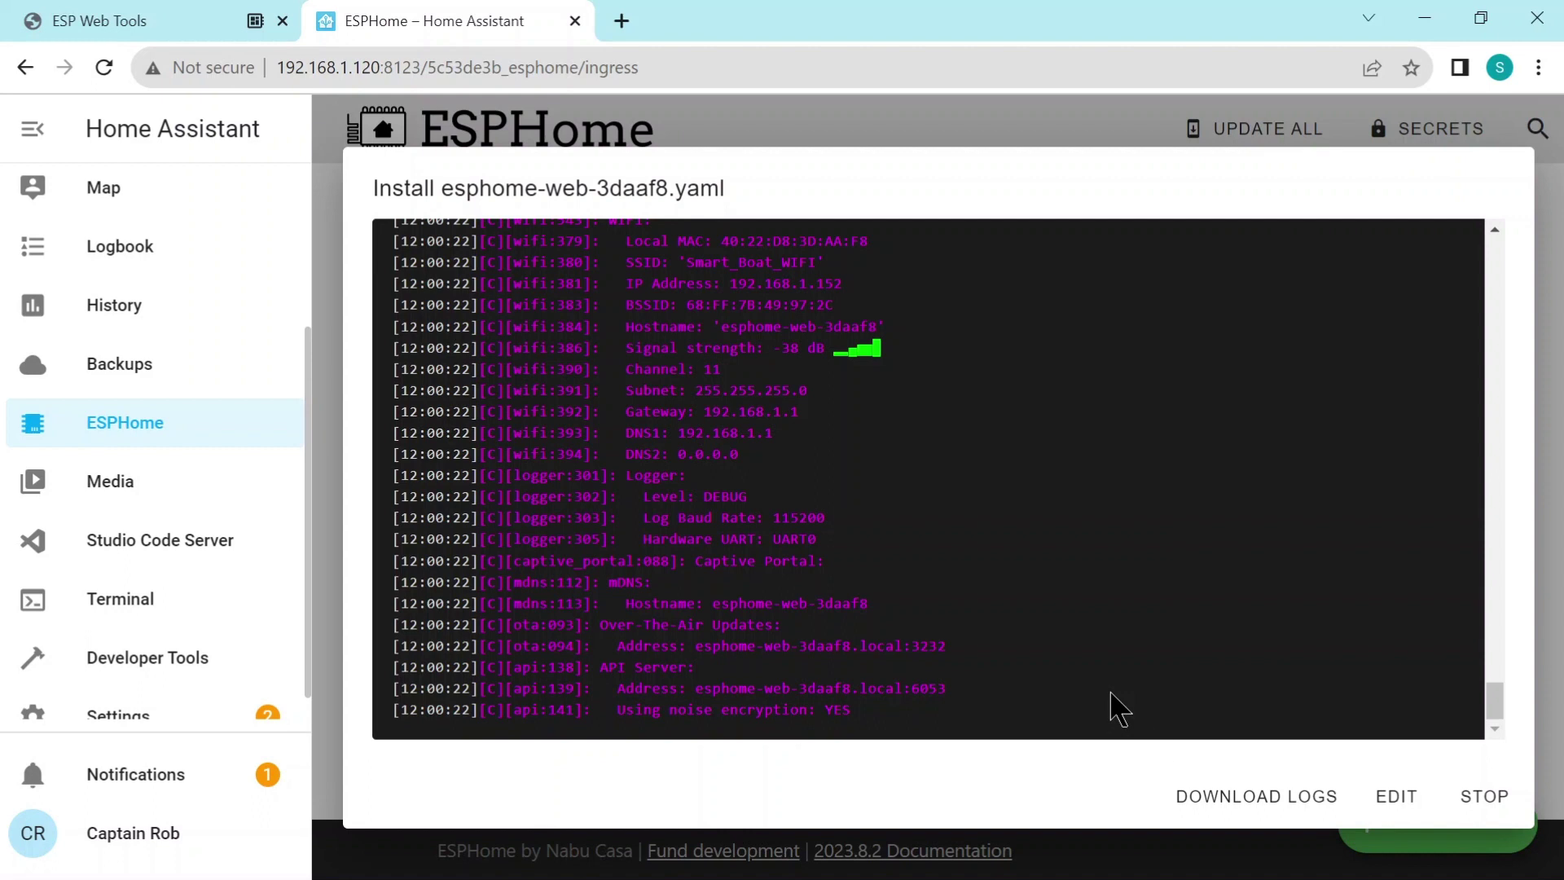
# - Download the install log as a text file and scroll back through the console output
pyautogui.click(1221, 790)
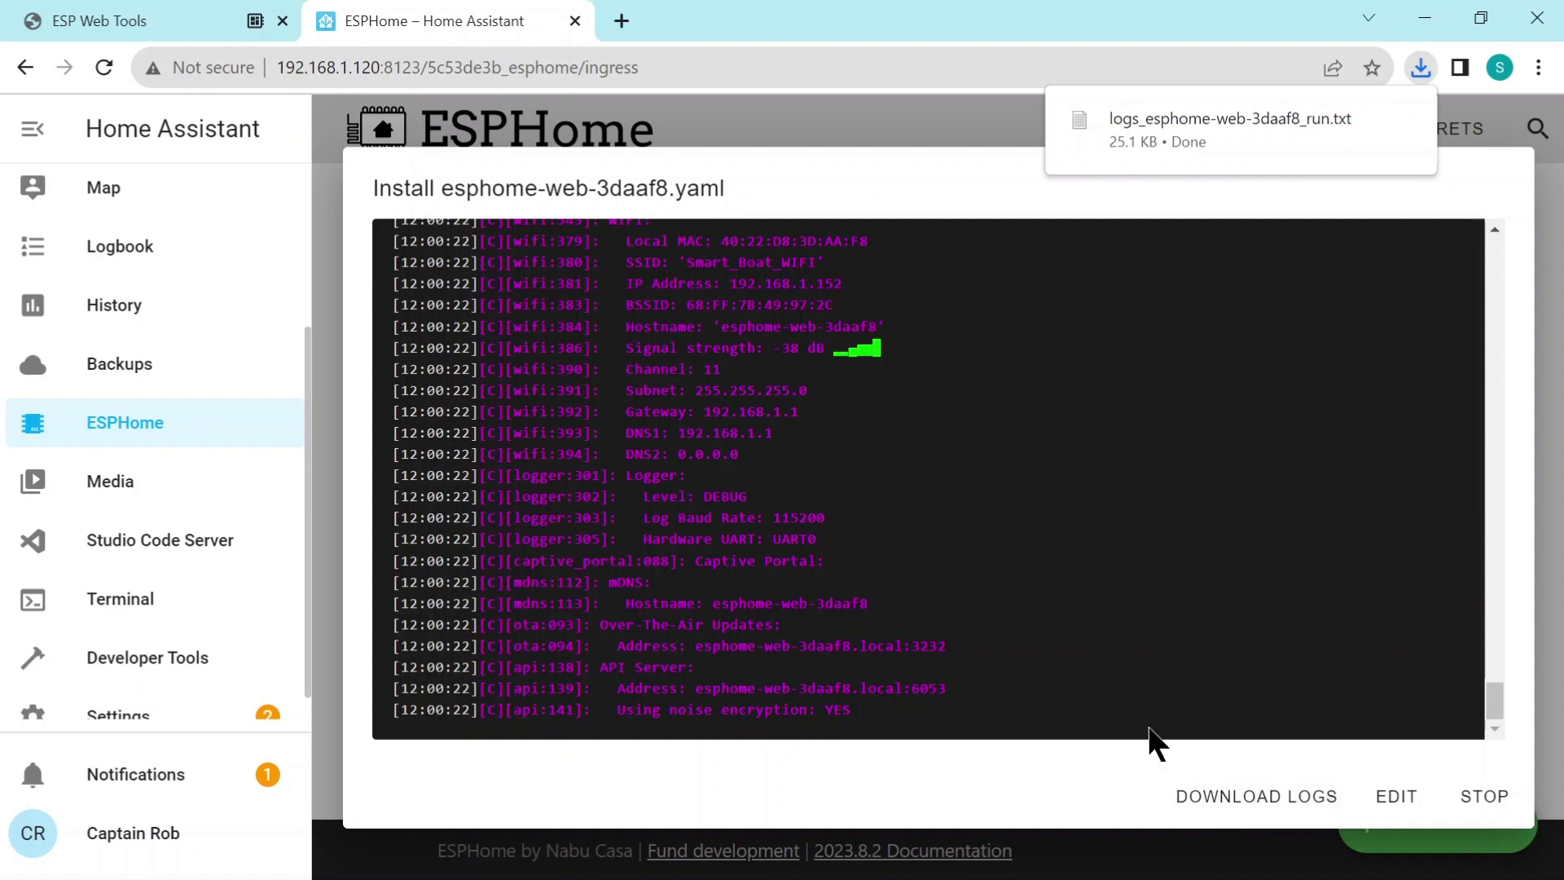
pyautogui.scroll(2, 998, 607)
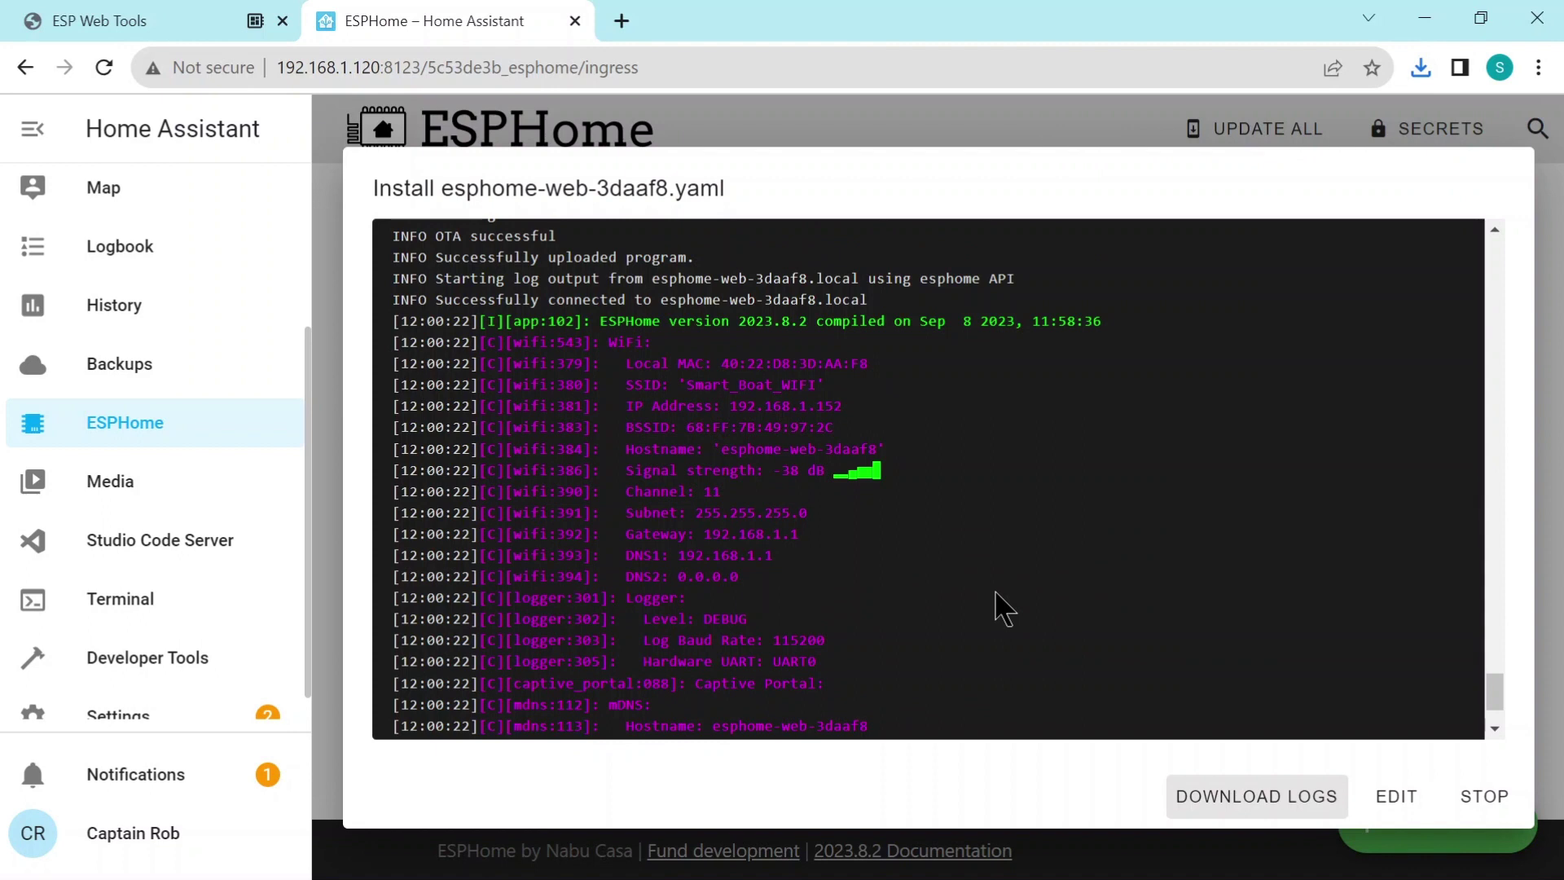
pyautogui.scroll(1, 1004, 607)
pyautogui.scroll(1, 1005, 607)
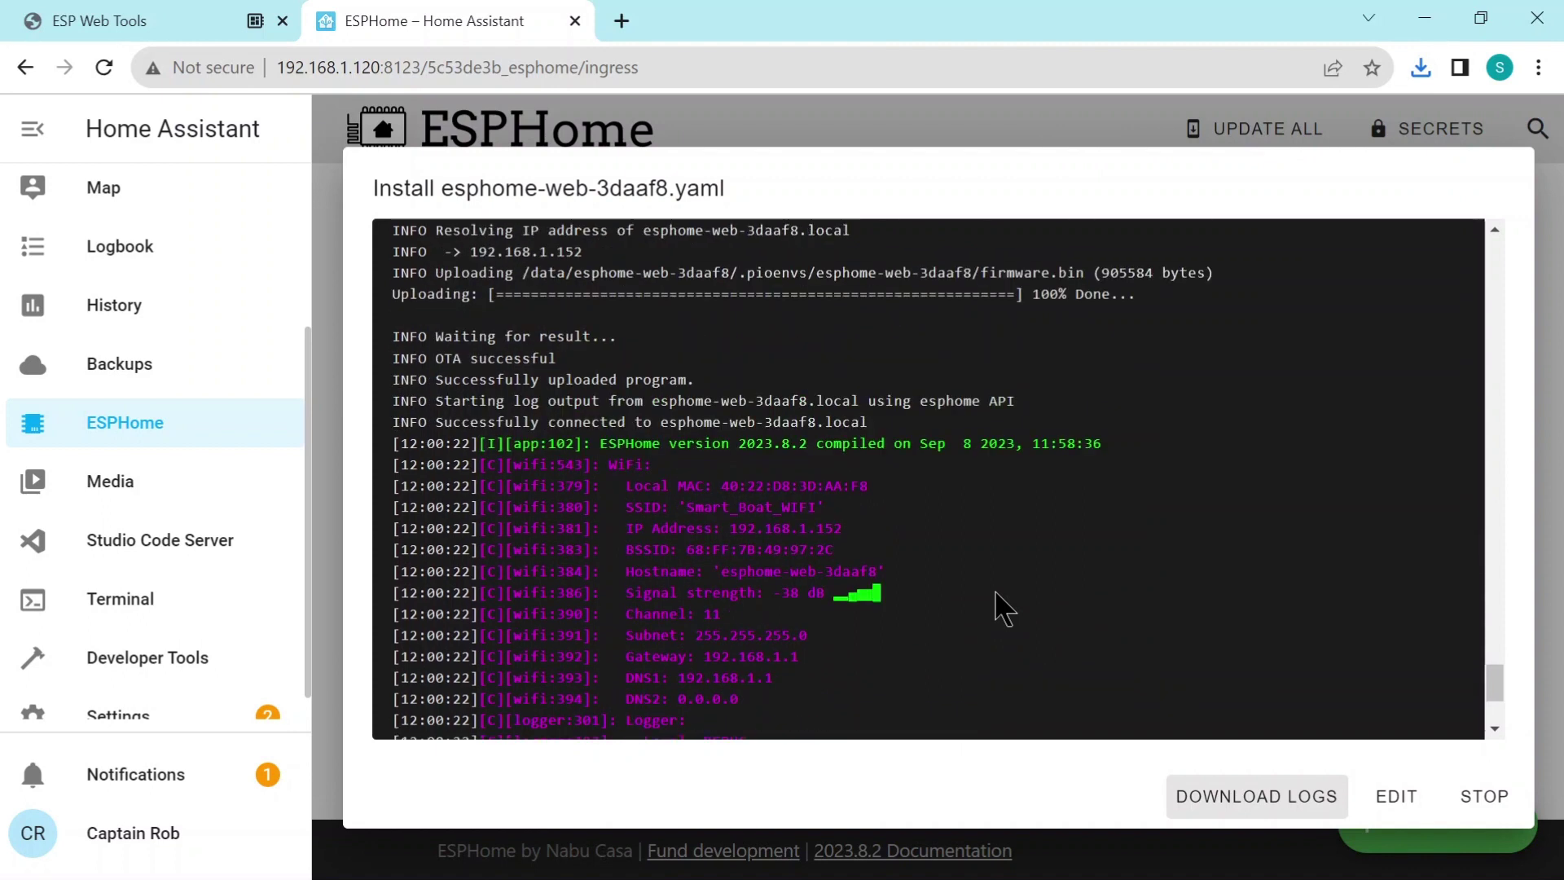
pyautogui.scroll(2, 1004, 607)
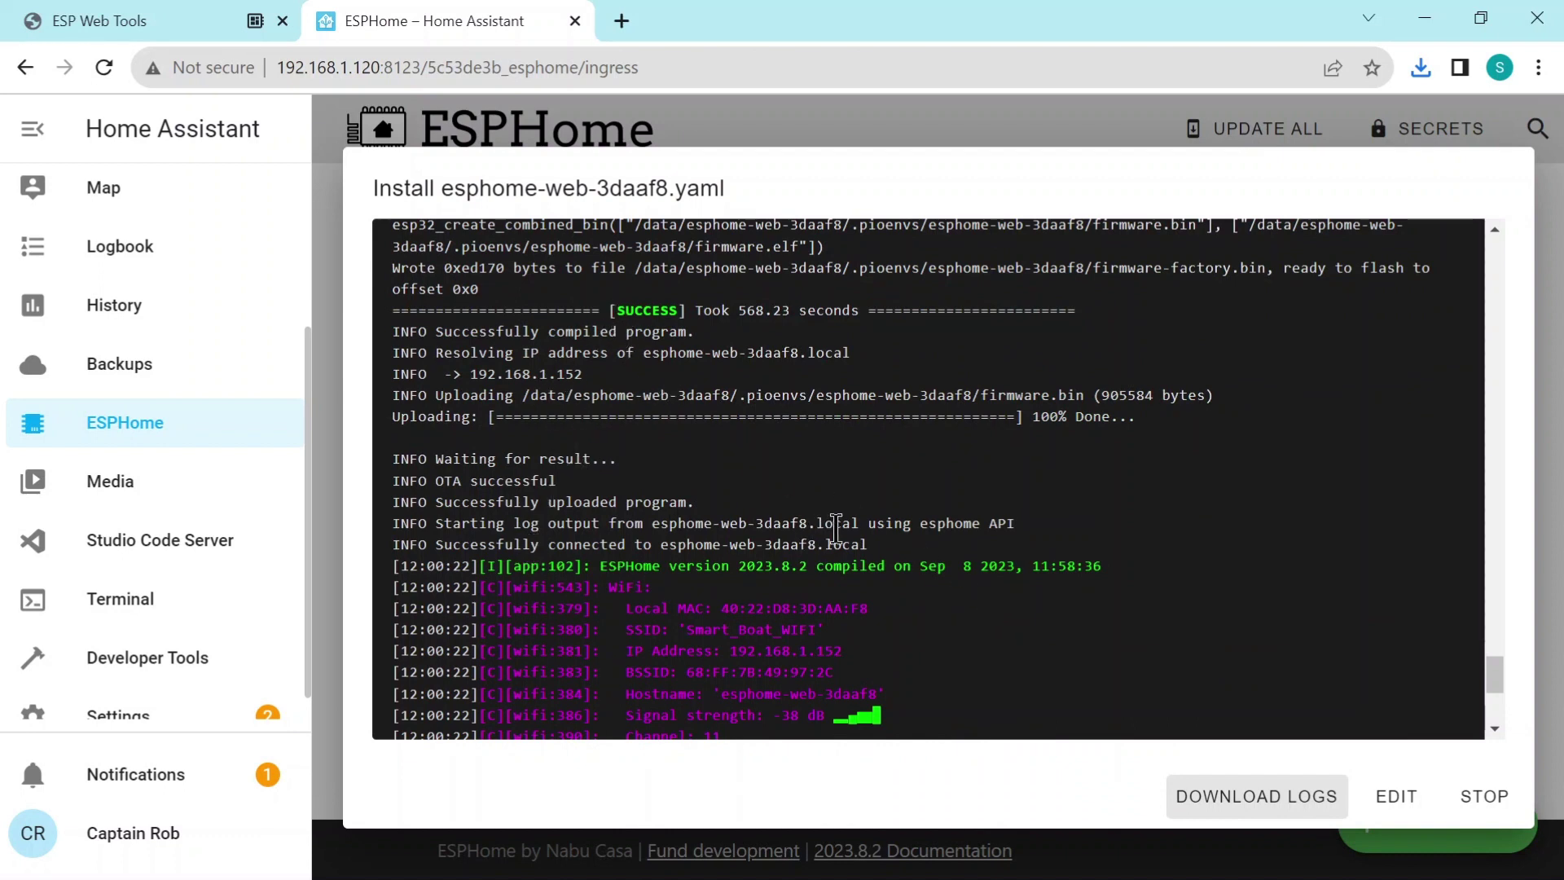
pyautogui.scroll(2, 1104, 558)
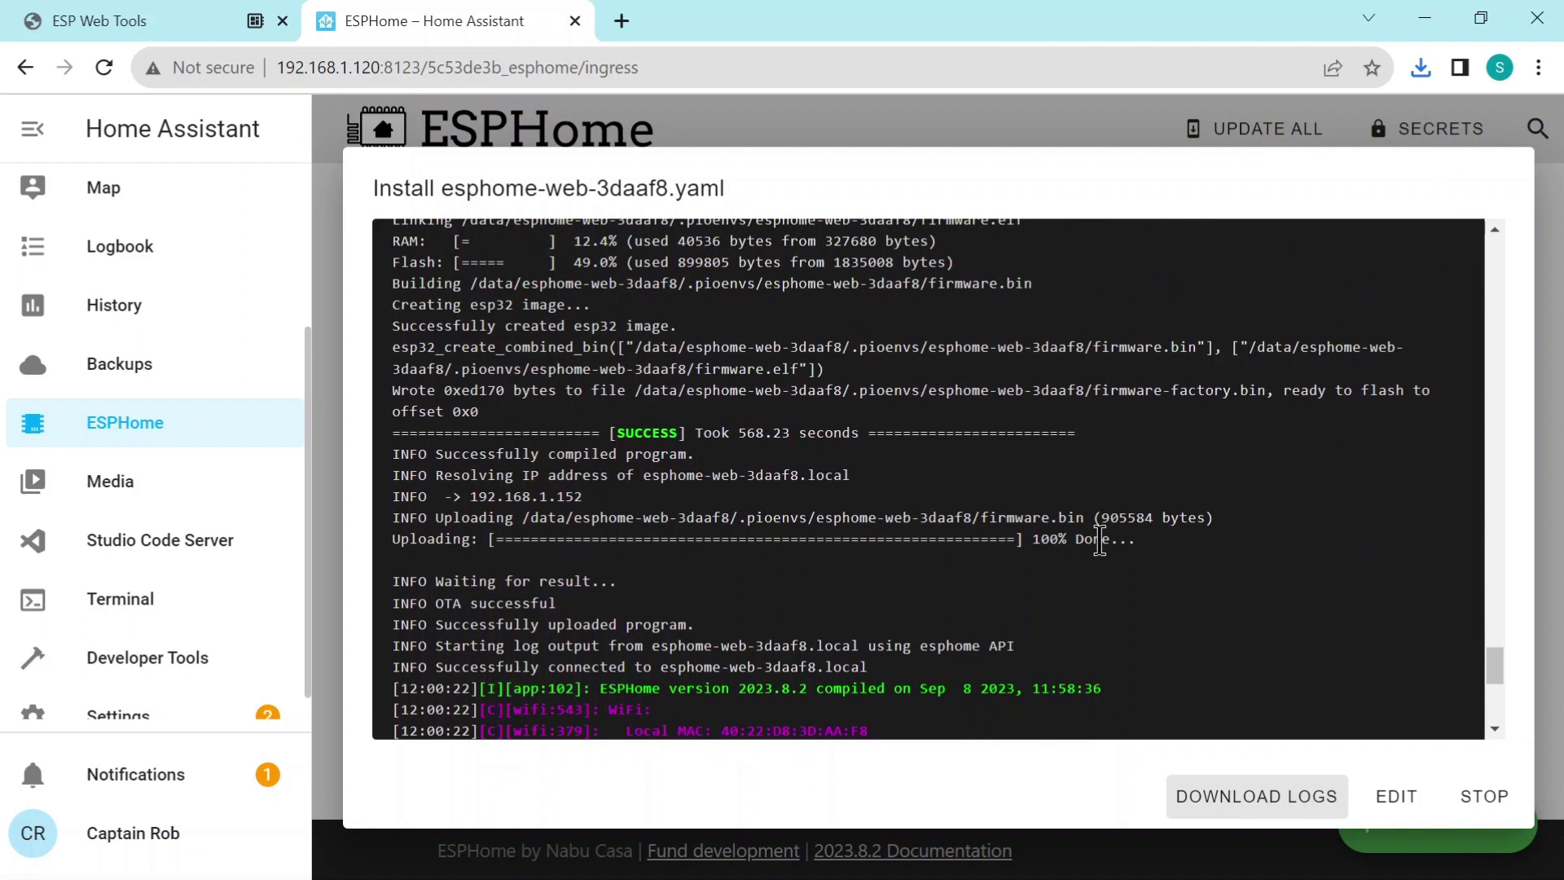
pyautogui.scroll(4, 1100, 541)
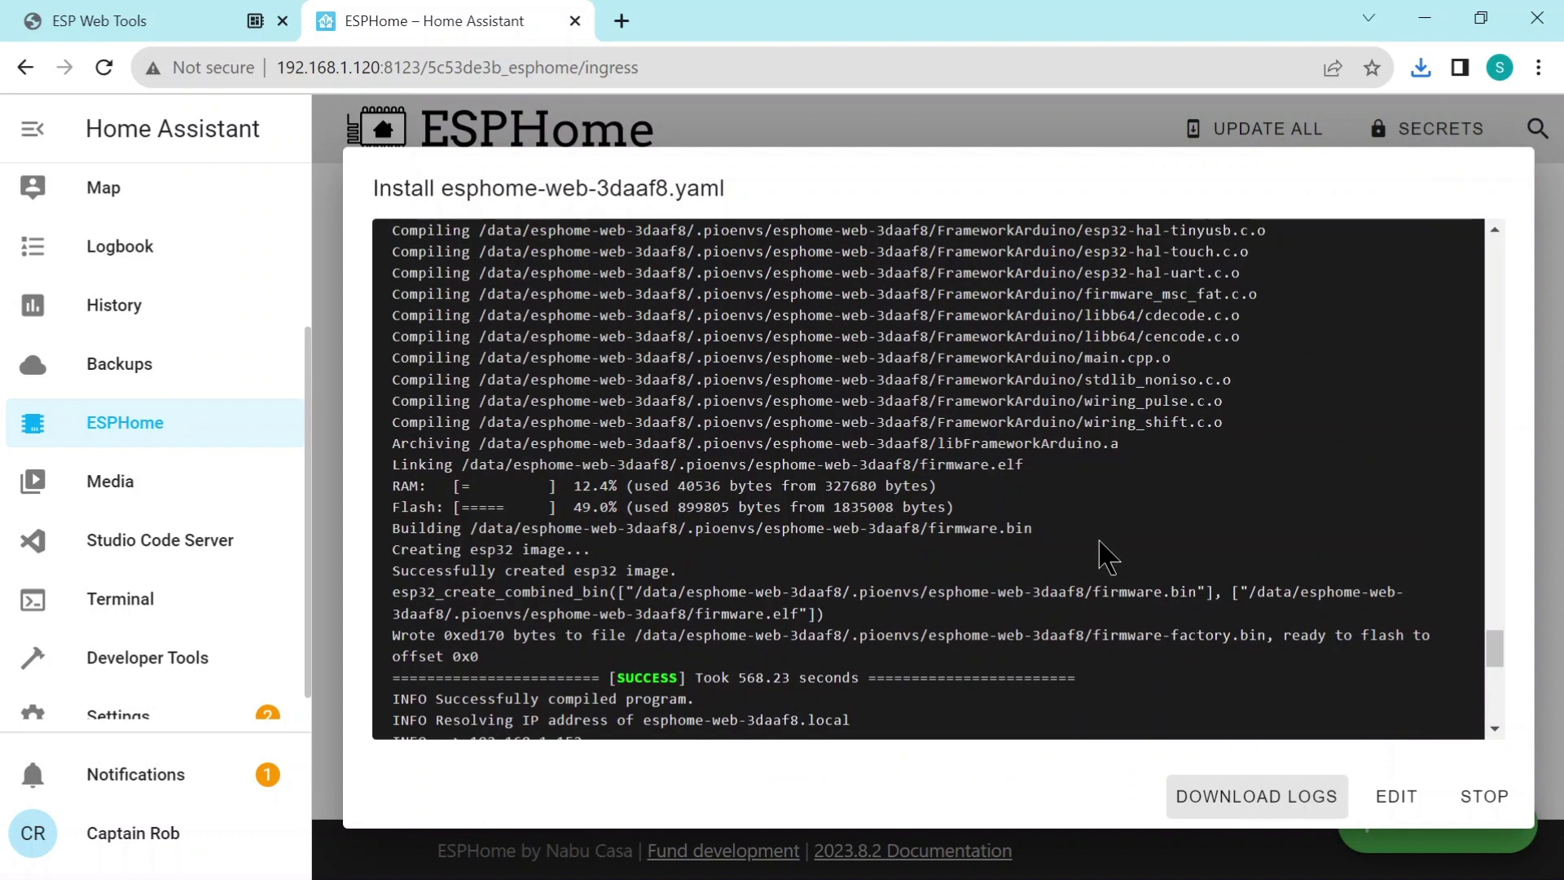
pyautogui.scroll(1, 1106, 558)
# - Stop the log and close the install dialog to reveal the online Engine Monitor card
pyautogui.scroll(-8, 1108, 550)
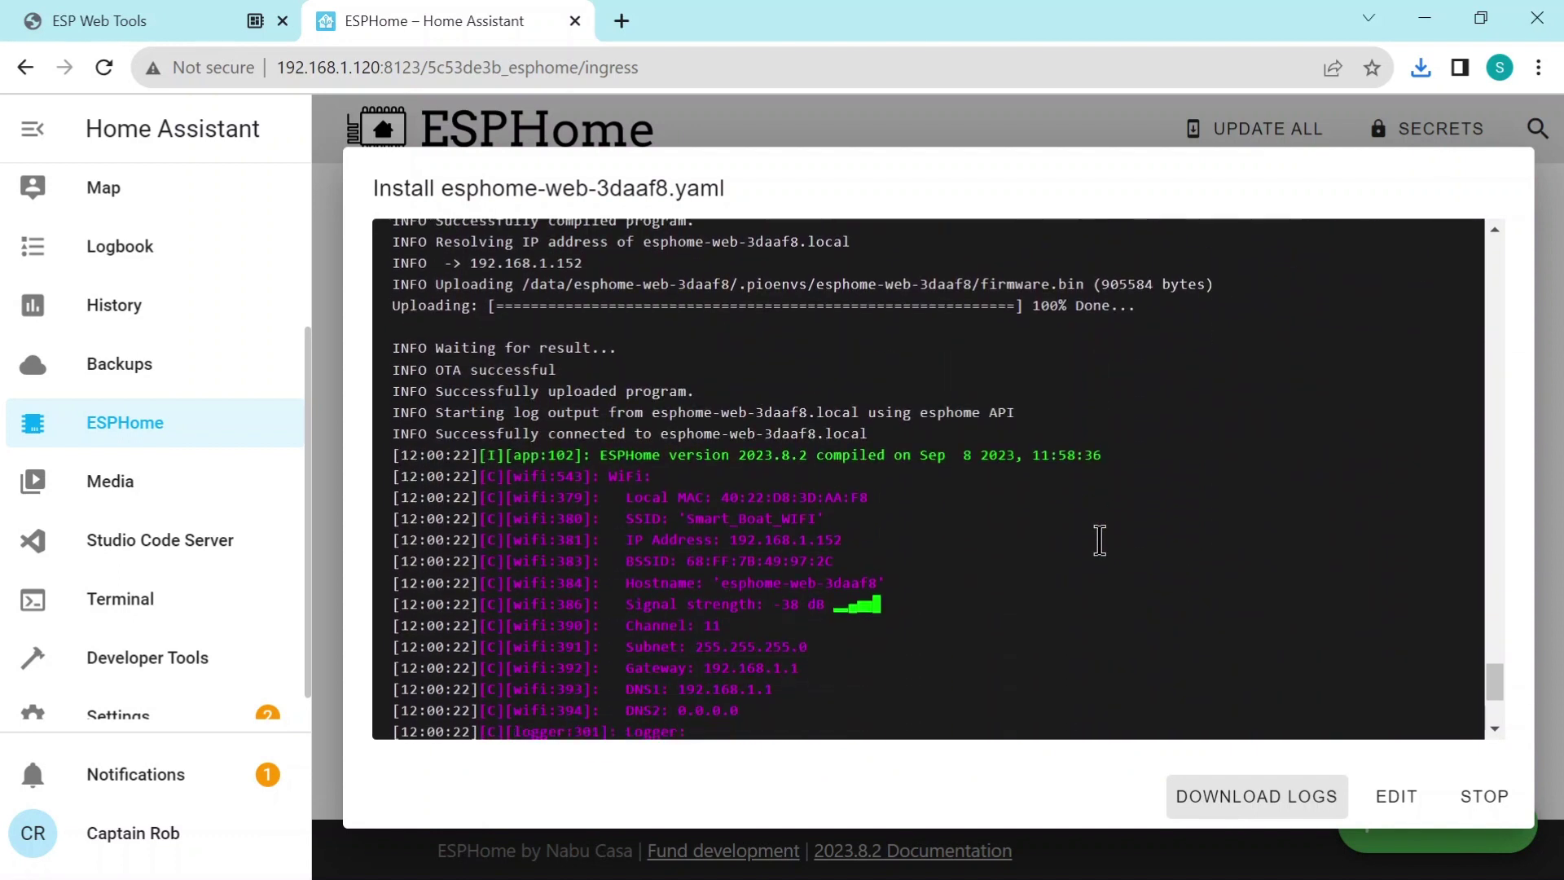
pyautogui.scroll(-4, 1100, 540)
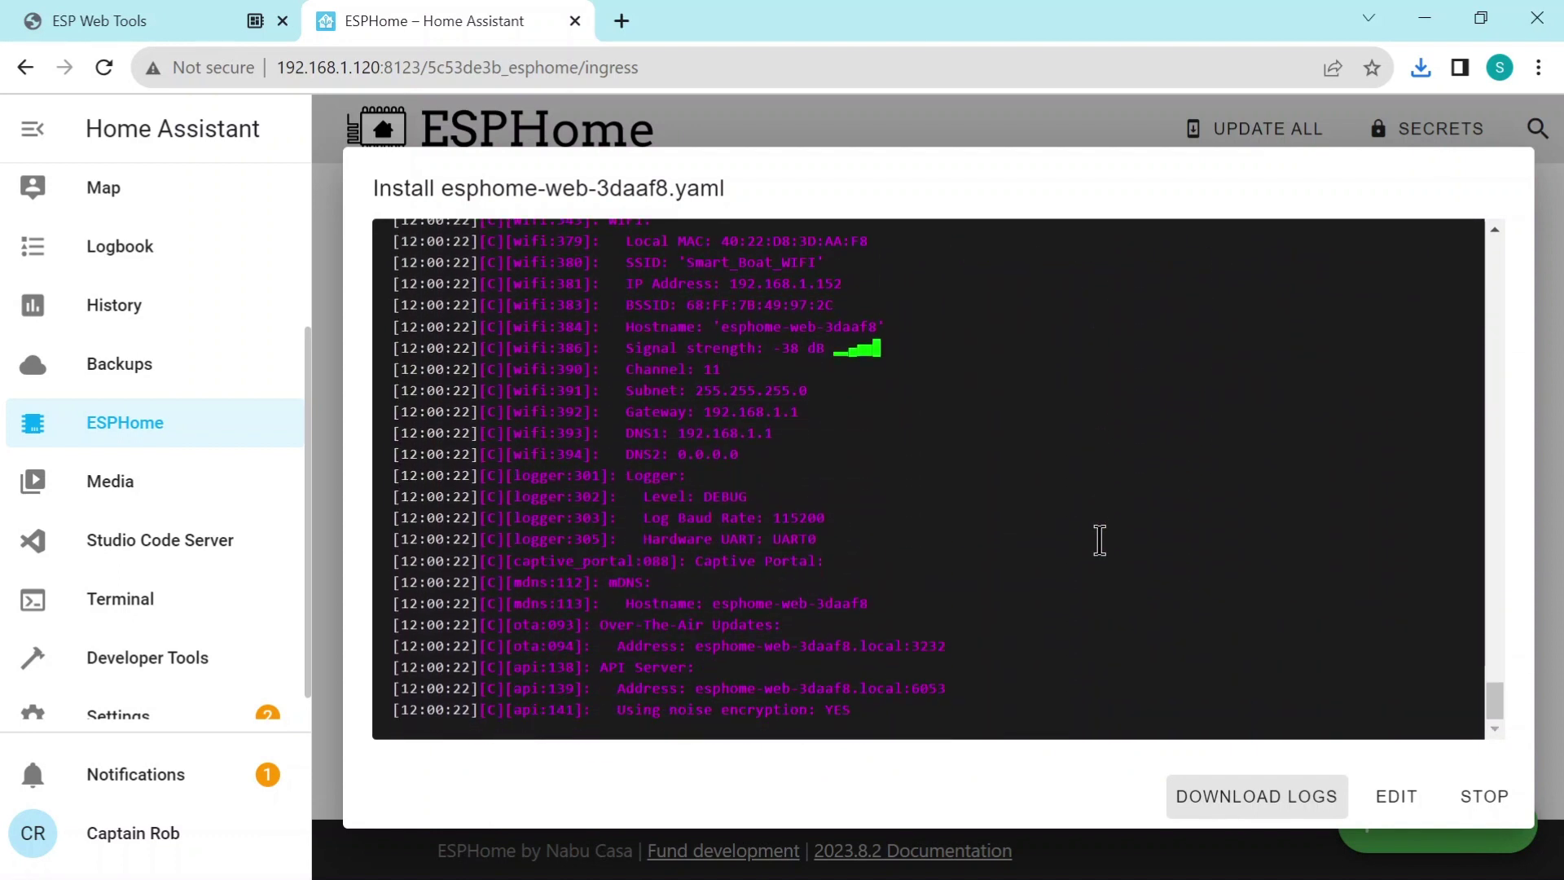
pyautogui.click(1483, 790)
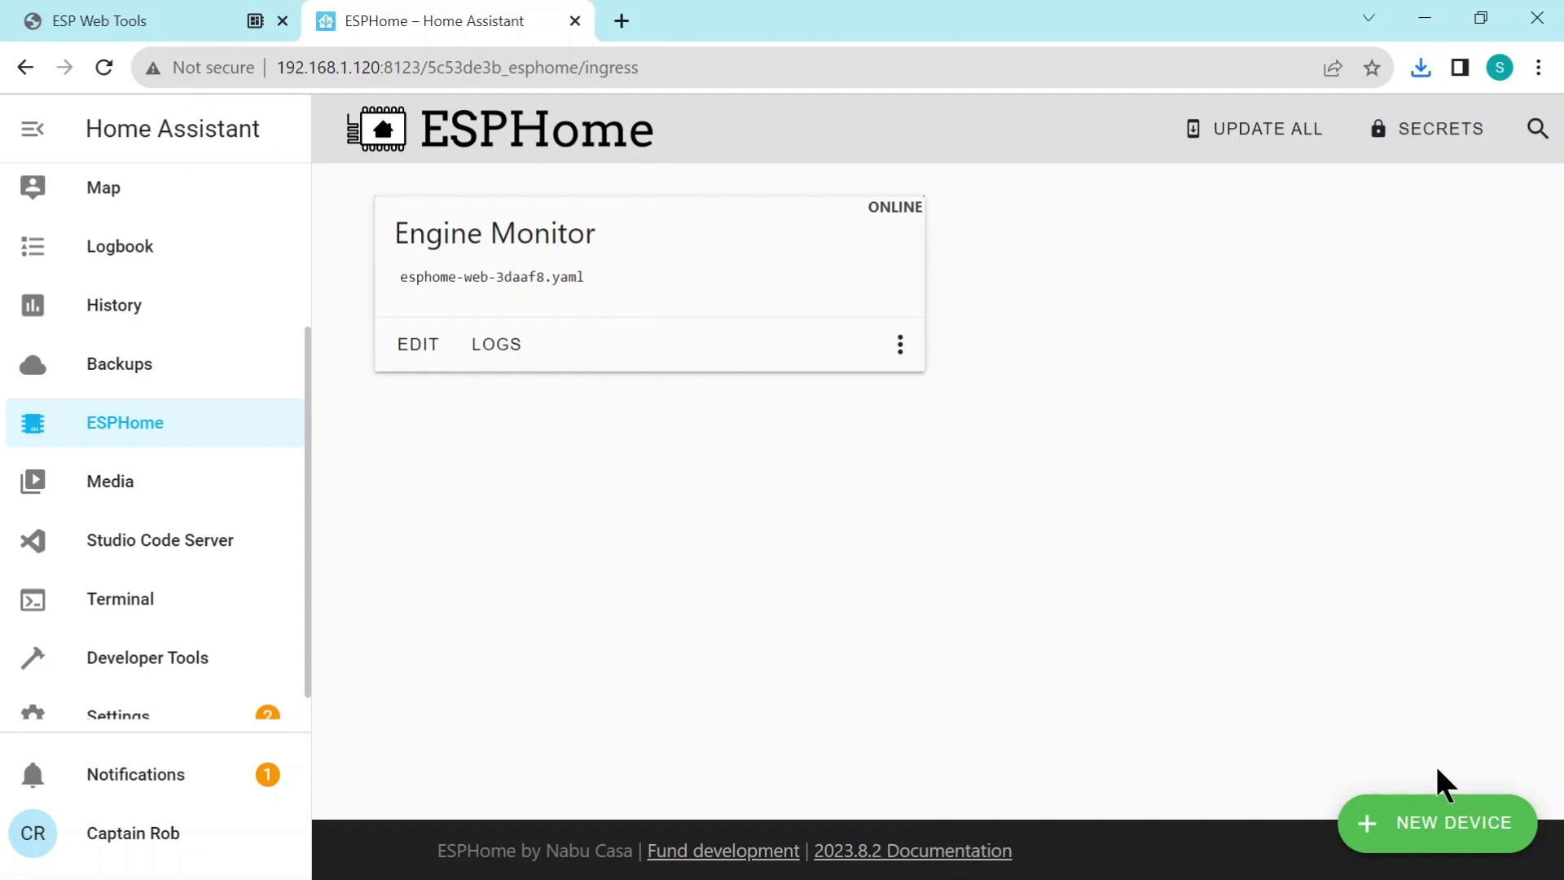
pyautogui.moveTo(1436, 878)
pyautogui.click(901, 346)
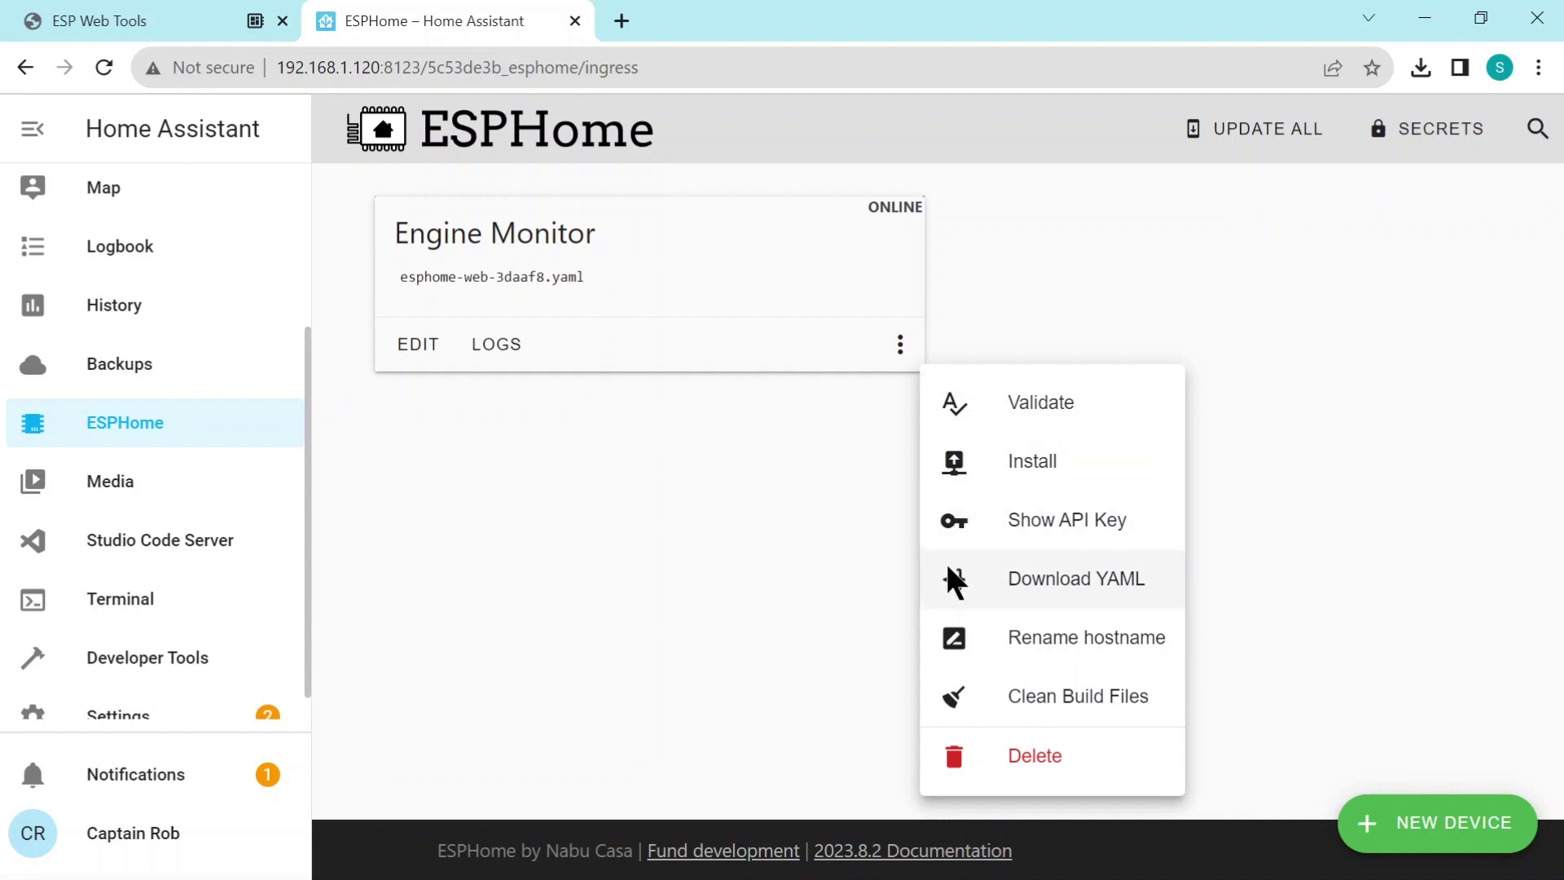
pyautogui.click(875, 657)
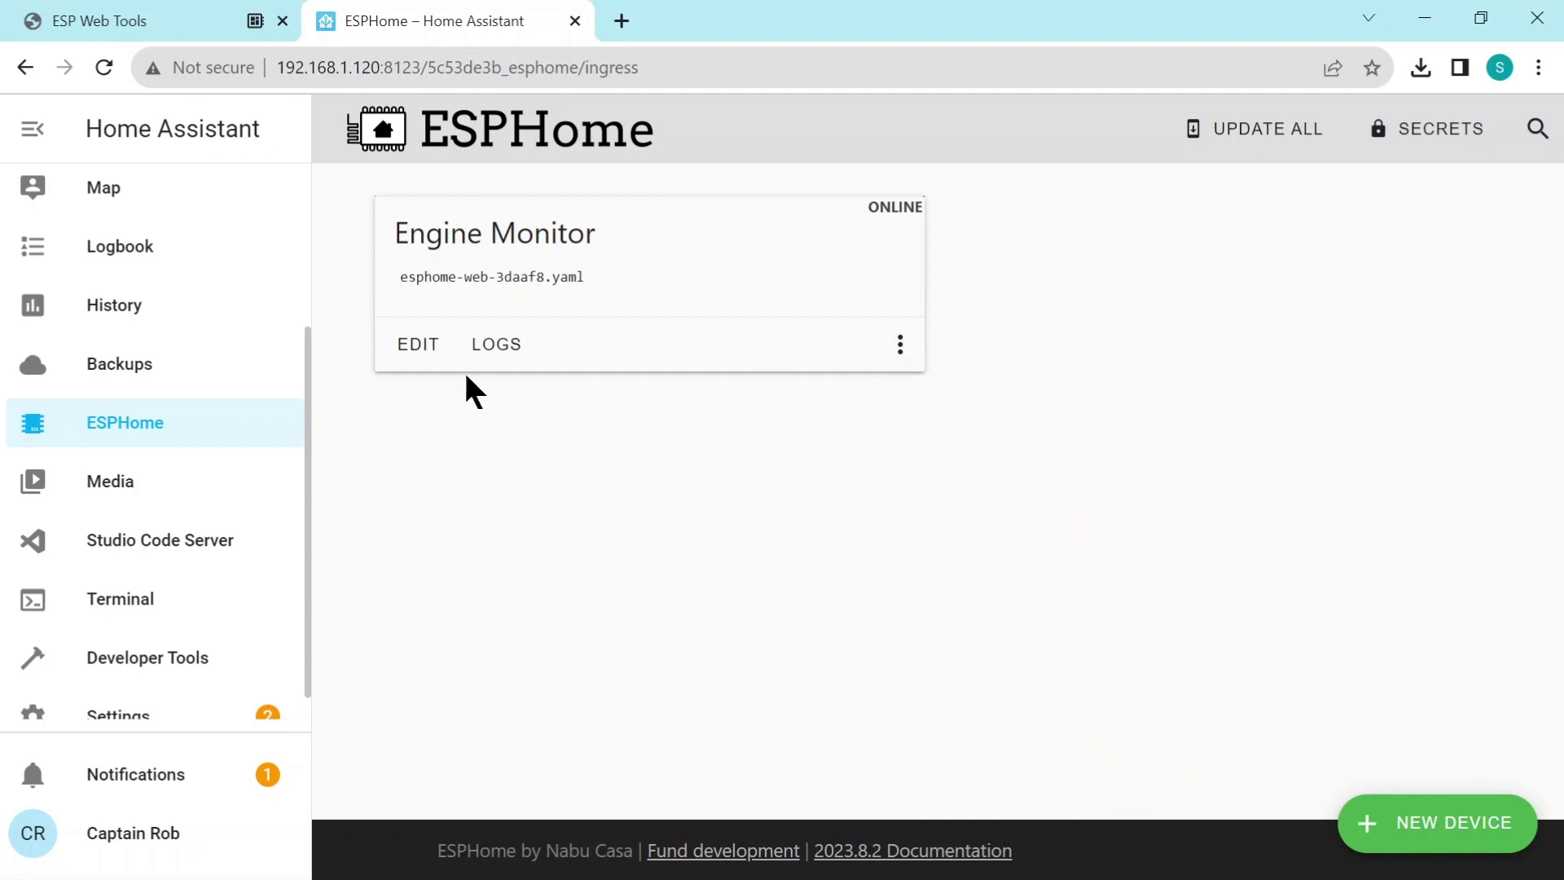
pyautogui.click(411, 347)
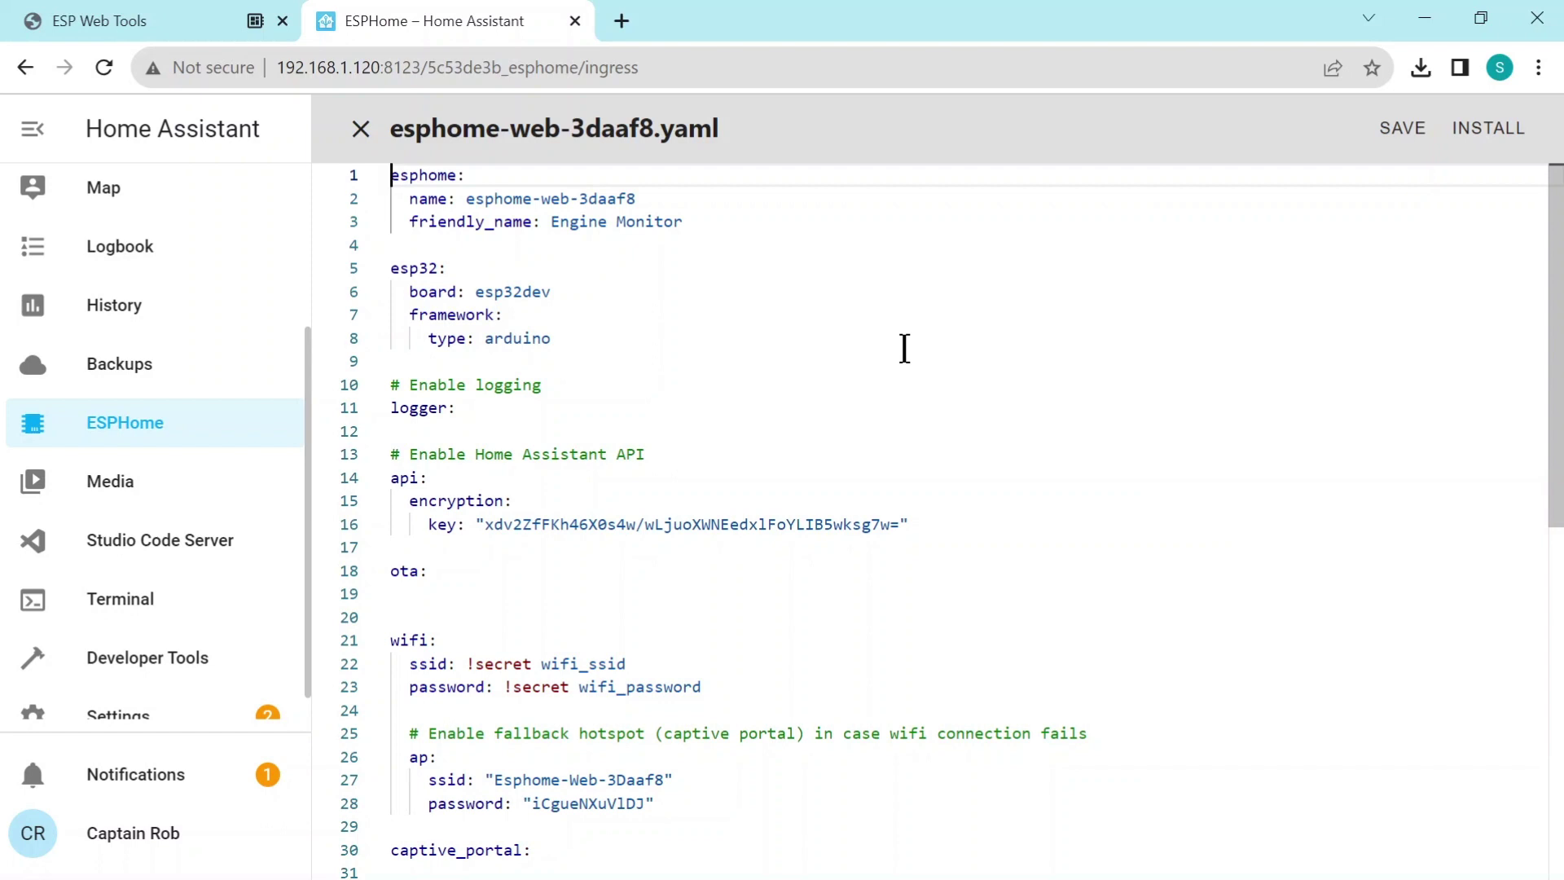
pyautogui.scroll(-1, 904, 349)
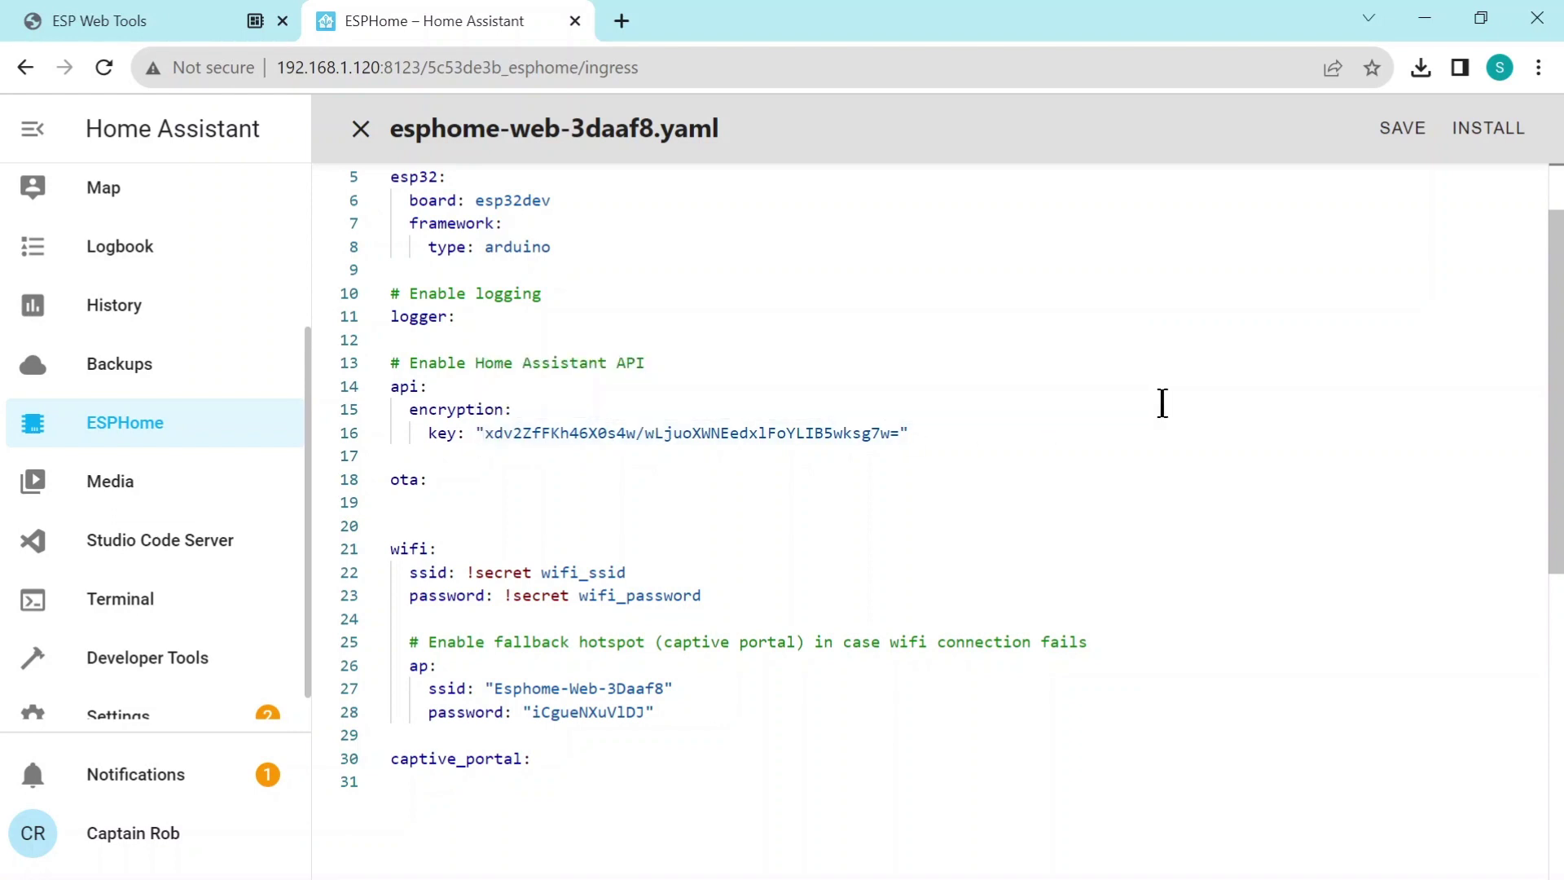
pyautogui.click(359, 128)
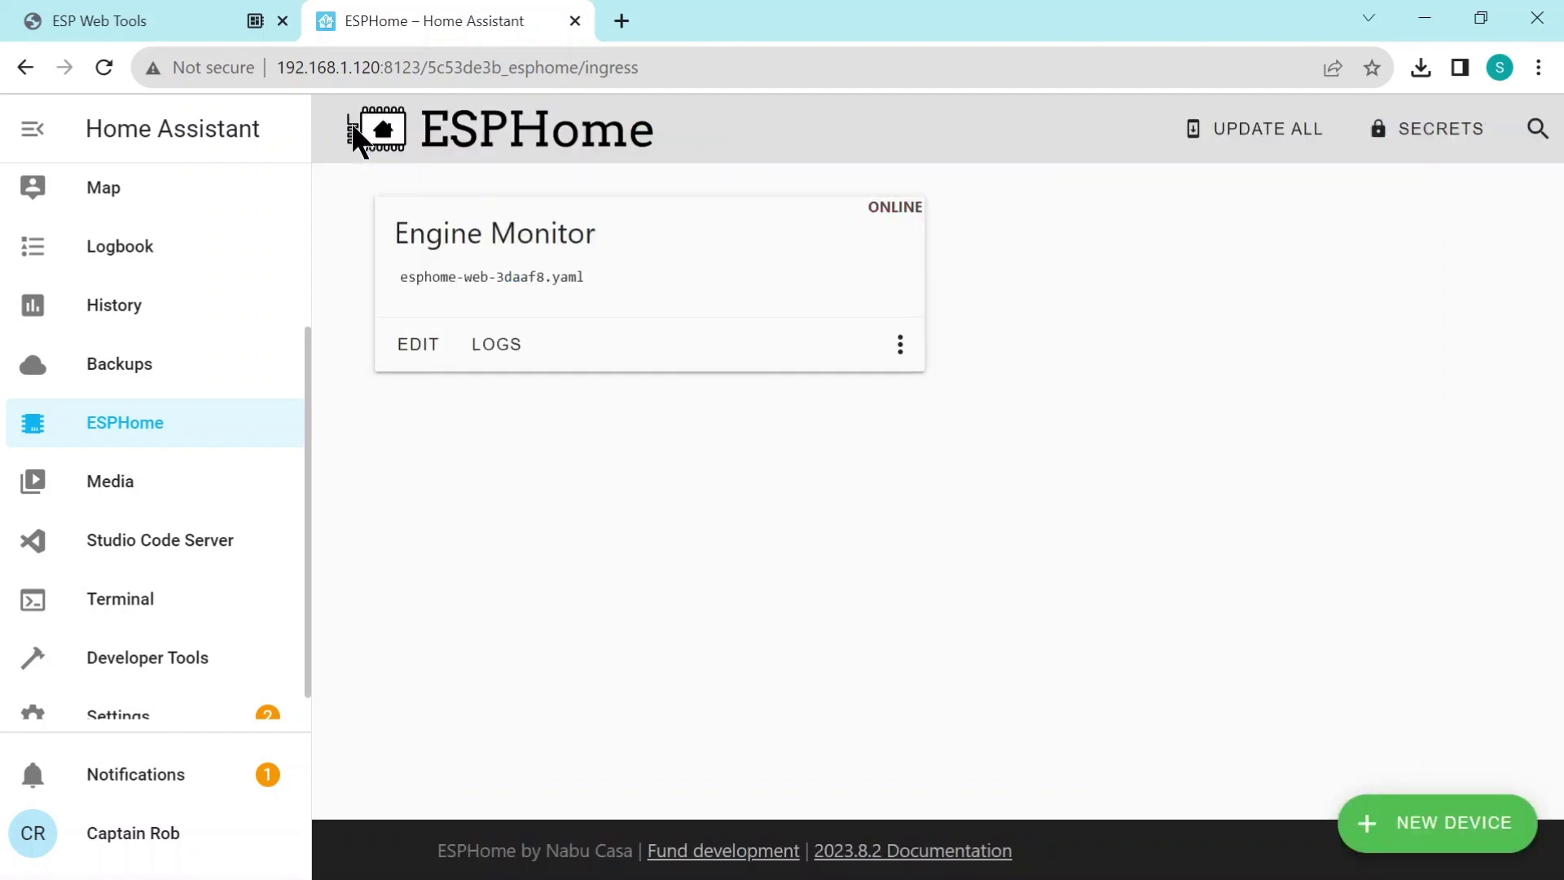